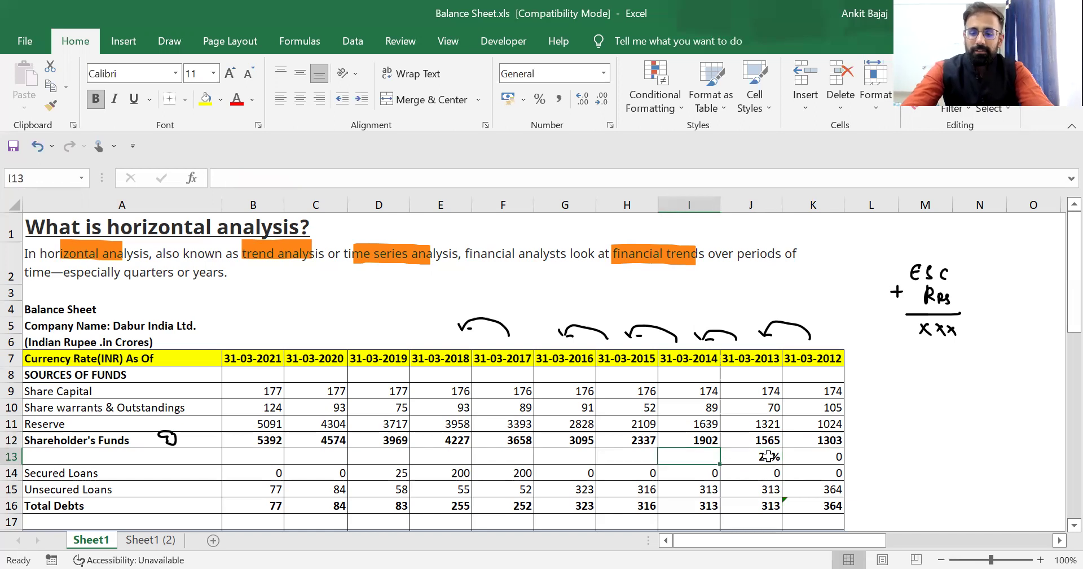
Copy the J13 growth formula across row 13 into I13 through B13, covering 2014 to 2021.
left_click(768, 456)
key("ctrl+c")
key("Left")
key("ctrl+v")
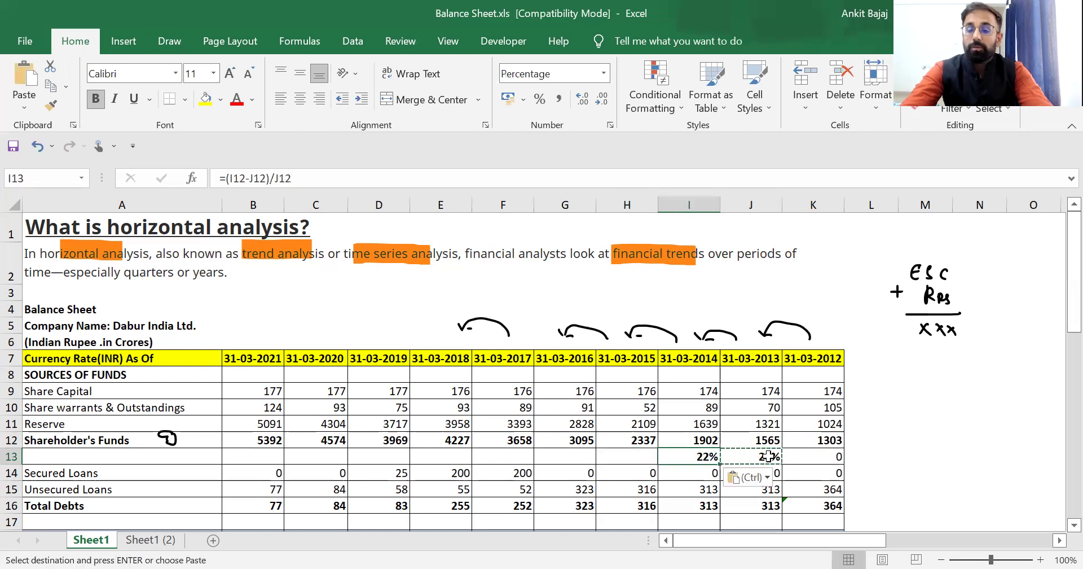
key("Left")
key("ctrl+v")
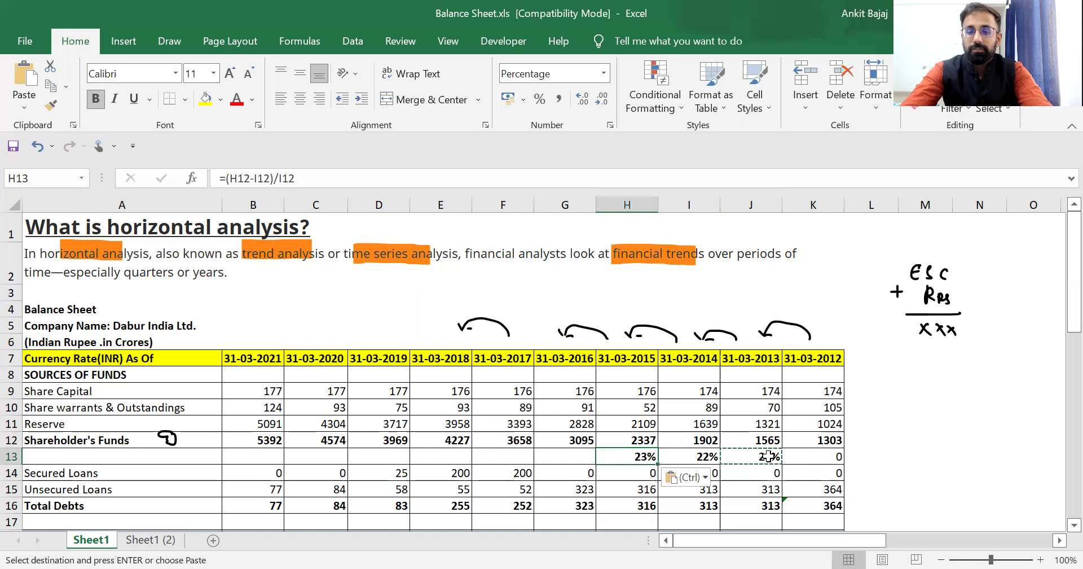
key("Left")
key("ctrl+v")
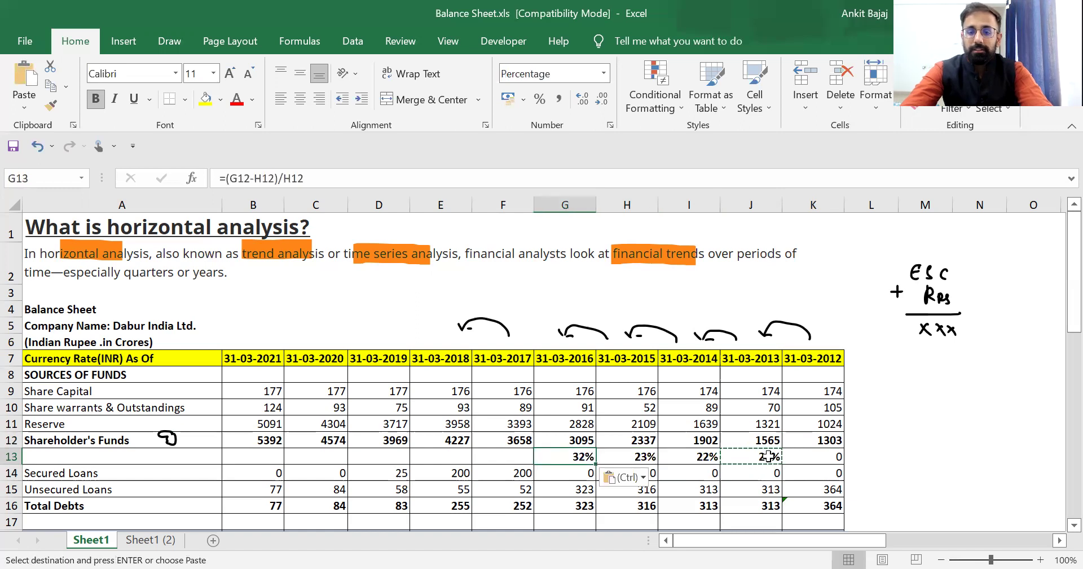
key("Left")
key("ctrl+v")
key("Left")
key("shift+Left")
key("shift+Left")
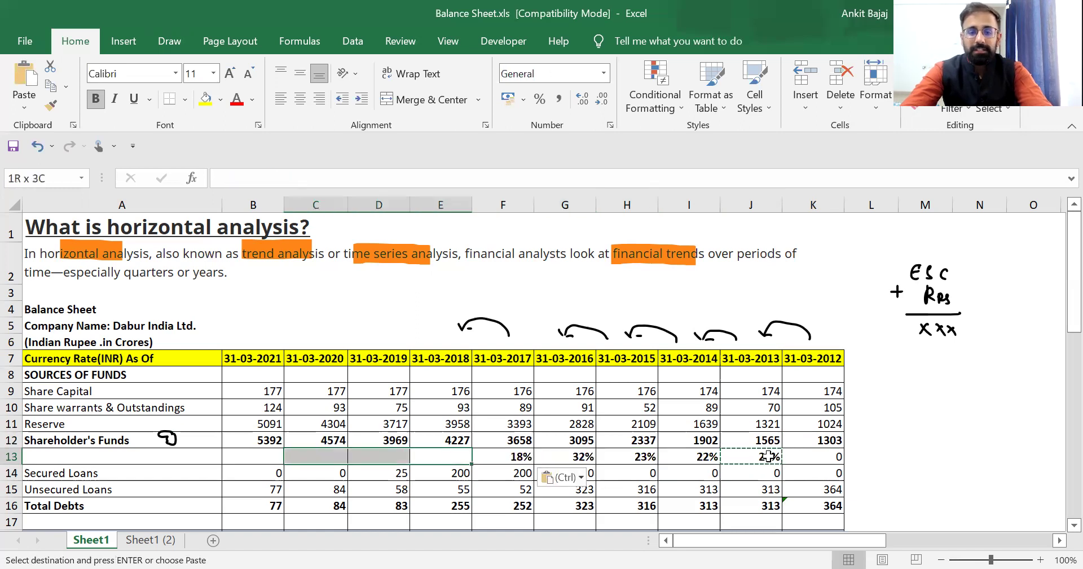
key("shift+Left")
key("ctrl+v")
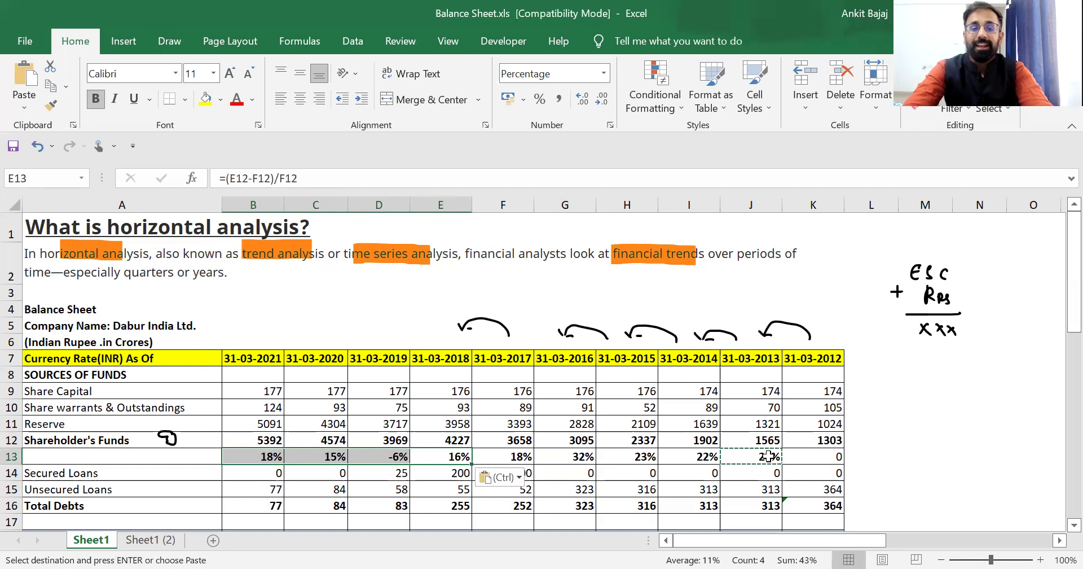
Check the pasted Shareholder's Funds growth figures (18% to 20%) and move to L13.
key("Right")
key("Right")
key("Right")
key("Right")
key("Left")
key("Left")
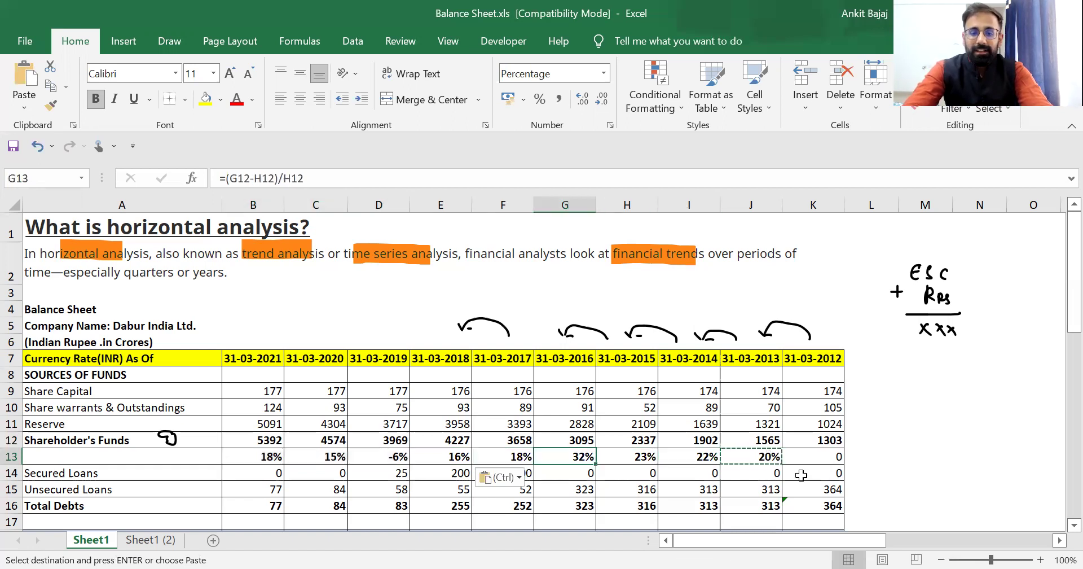
key("Left")
key("Left")
key("Left")
key("Left")
key("Left")
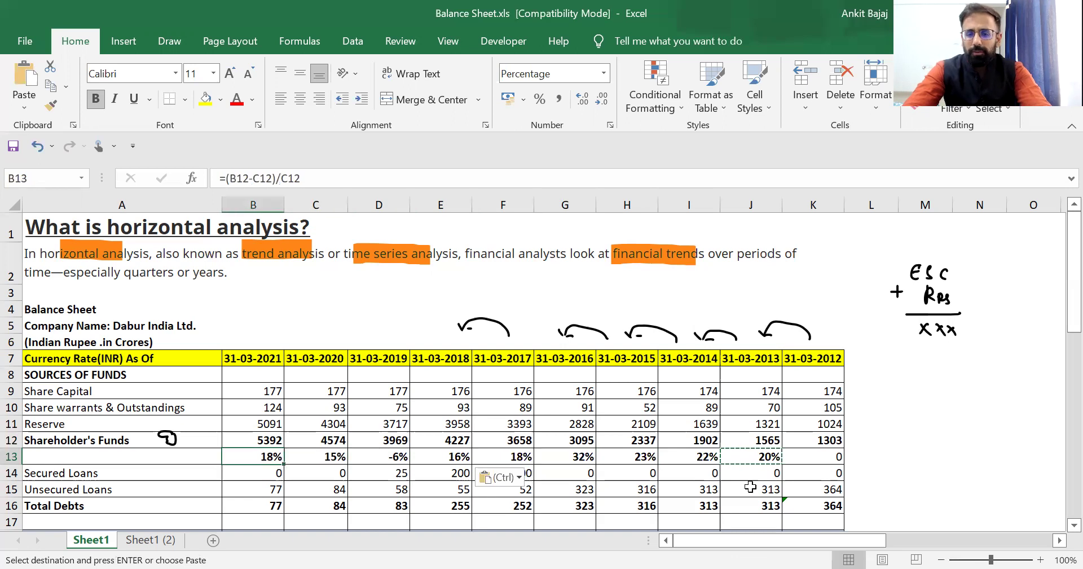
key("Right")
key("Right")
key("Right")
key("Right")
key("Right")
key("Right")
key("Right")
key("Right")
key("Right")
key("Right")
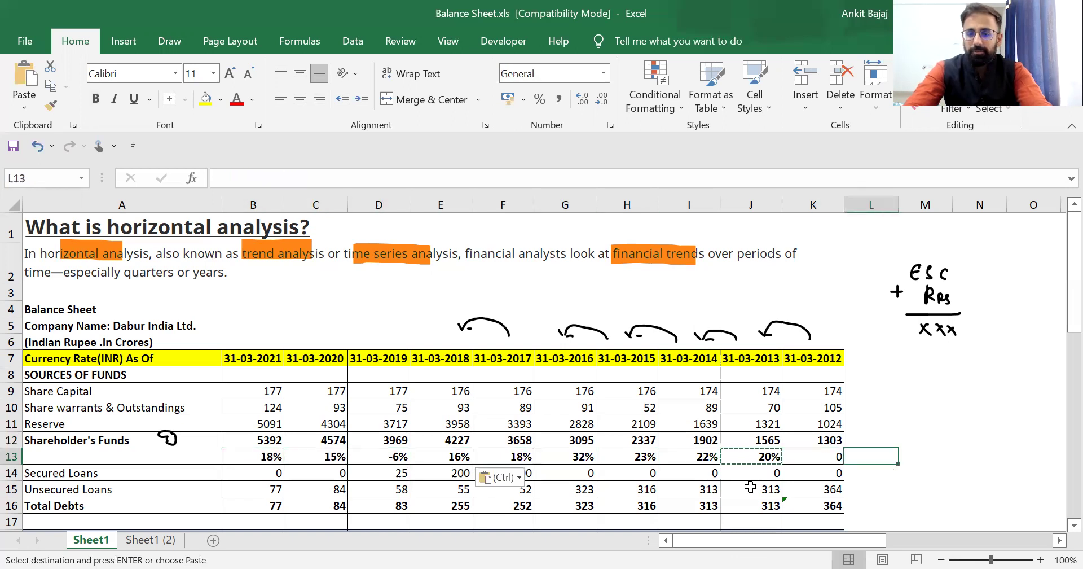
key("Escape")
Enter =AVERAGE(B13:K13) in L13, showing 15.8% with one decimal.
type("=")
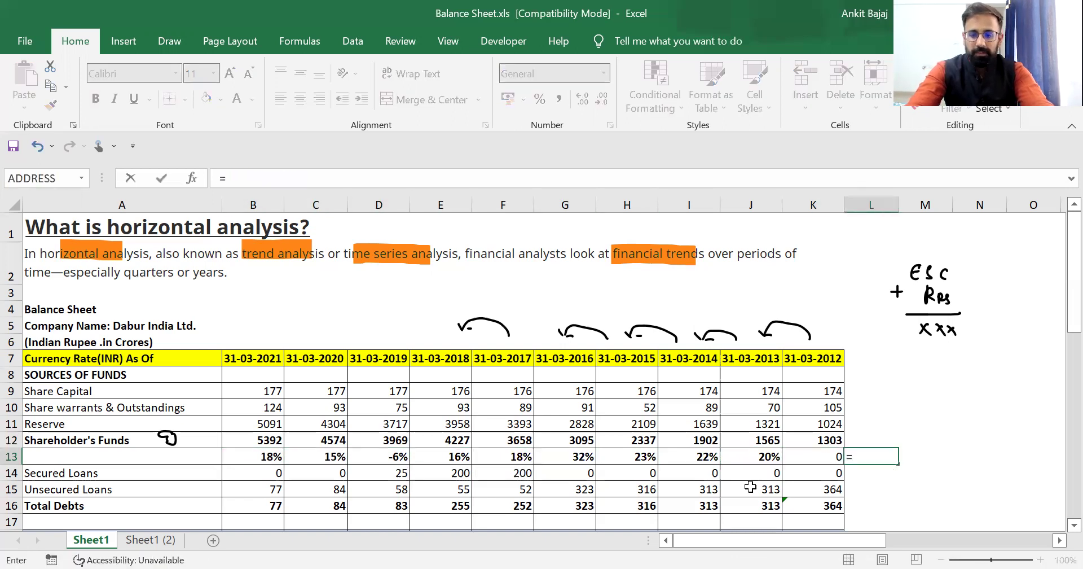
type("average")
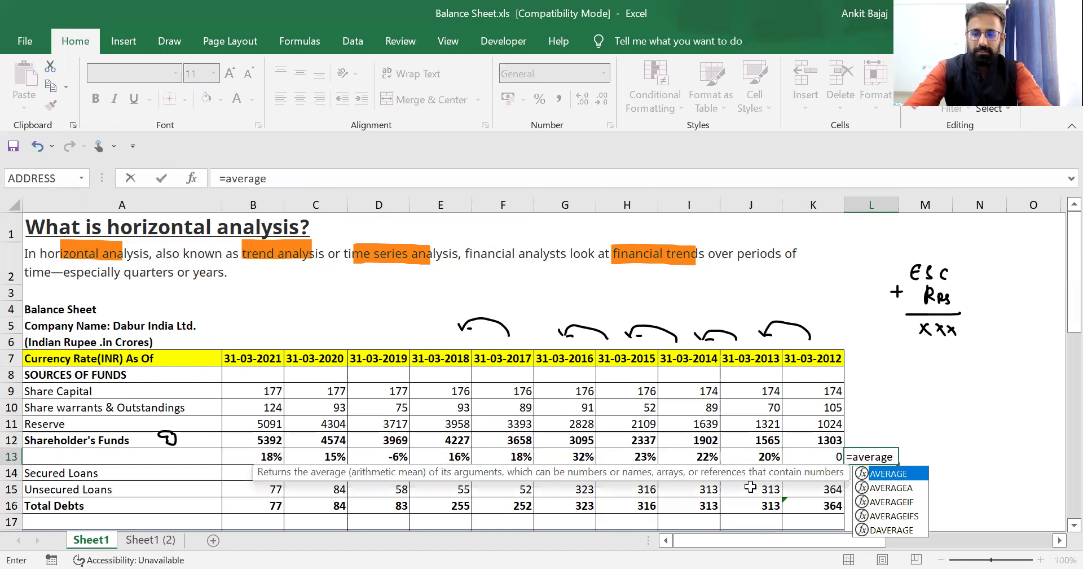
type("(")
key("Left")
key("ctrl+shift+Left")
key("ctrl+Return")
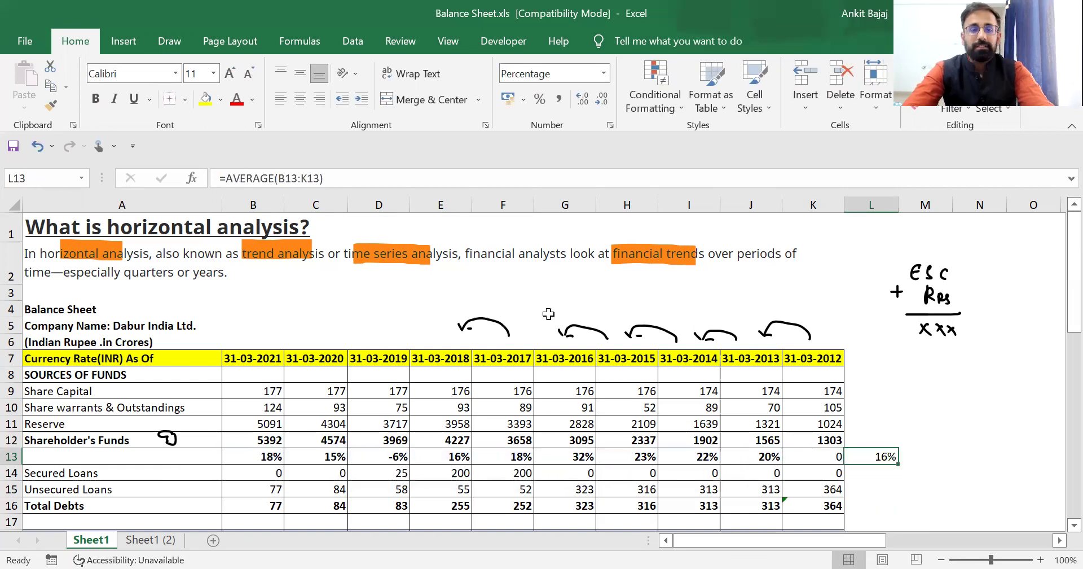
left_click(576, 103)
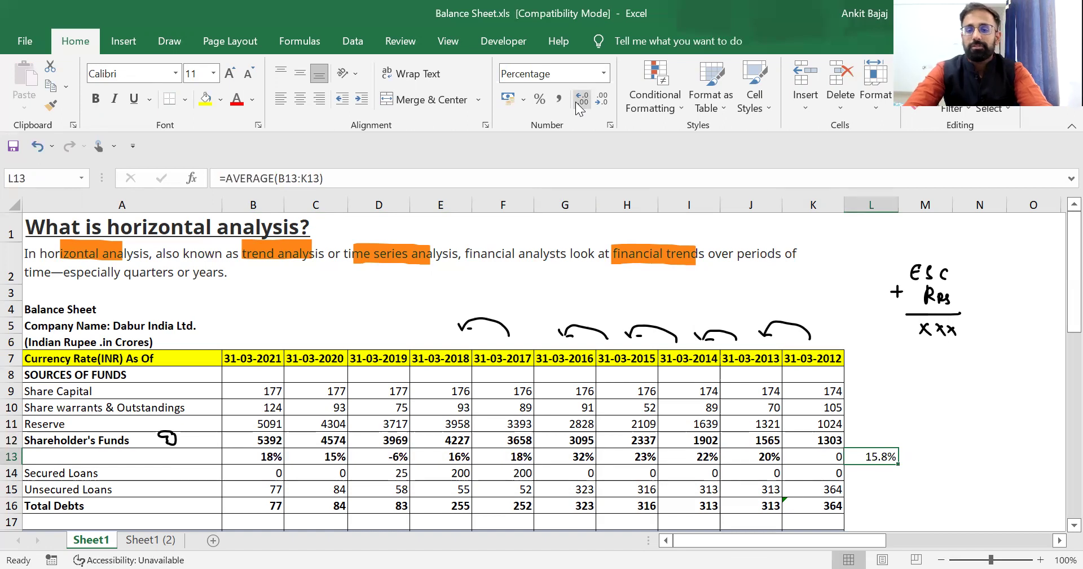
Make the B13:K13 growth percentages red.
key("Left")
key("ctrl+shift+Left")
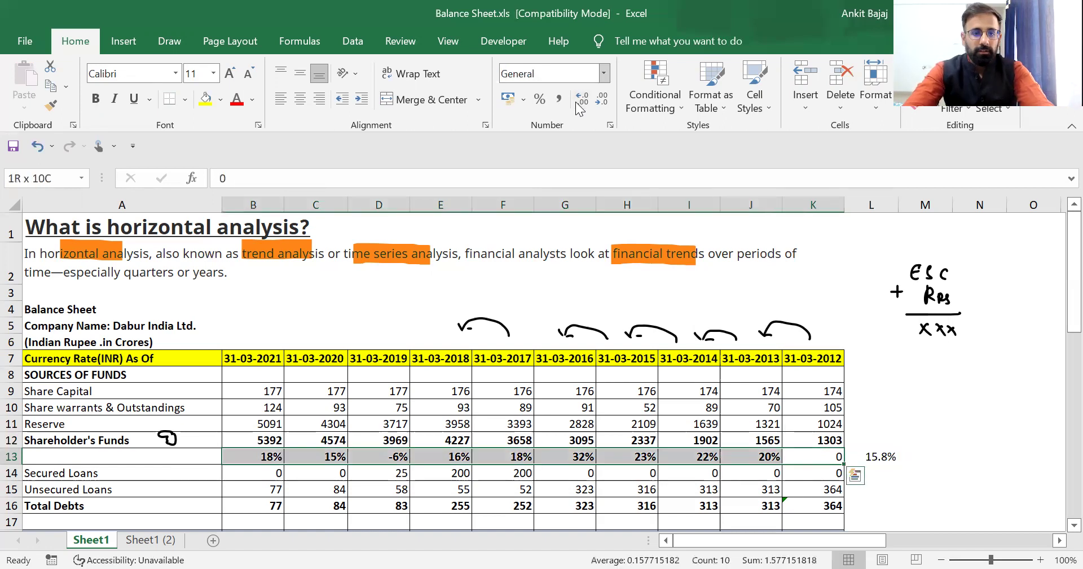
left_click(237, 99)
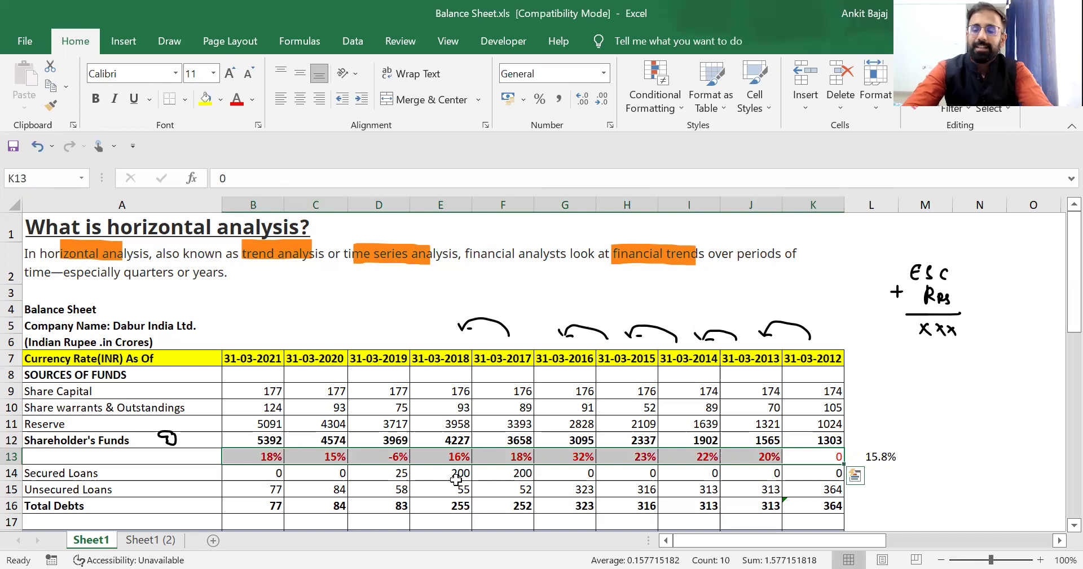
key("Down")
key("Down")
key("Down")
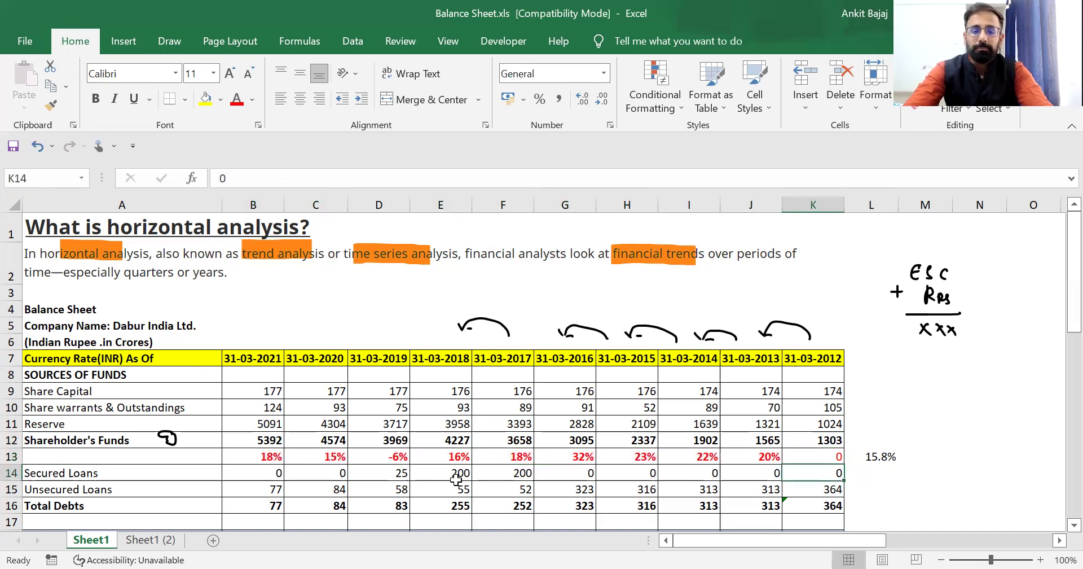
key("Down")
key("Down")
key("Down")
key("Down")
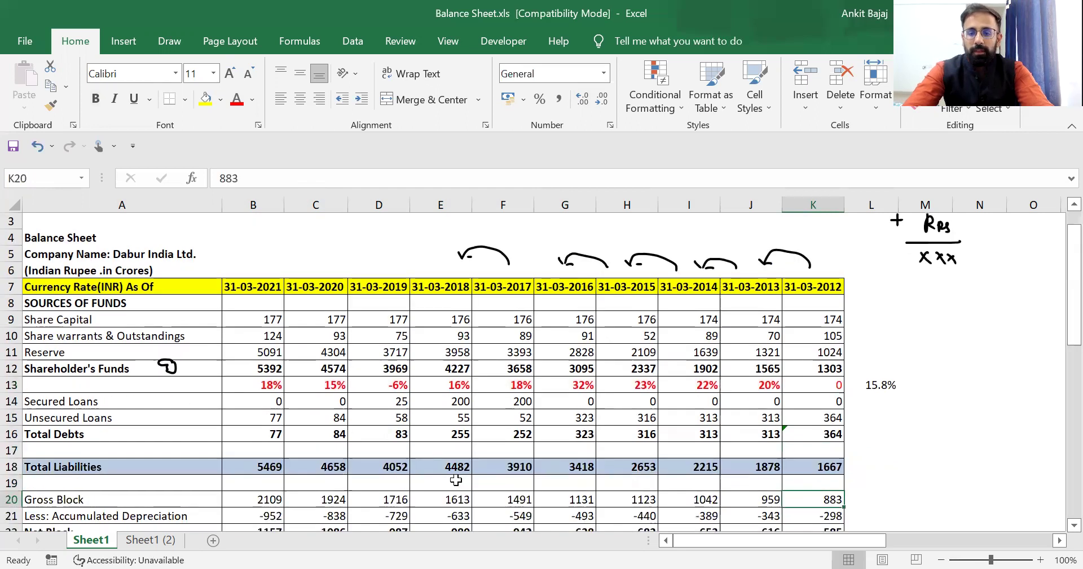
Copy the 2013 growth formula into J17 to get the Total Debts growth for 2013.
left_click(822, 450)
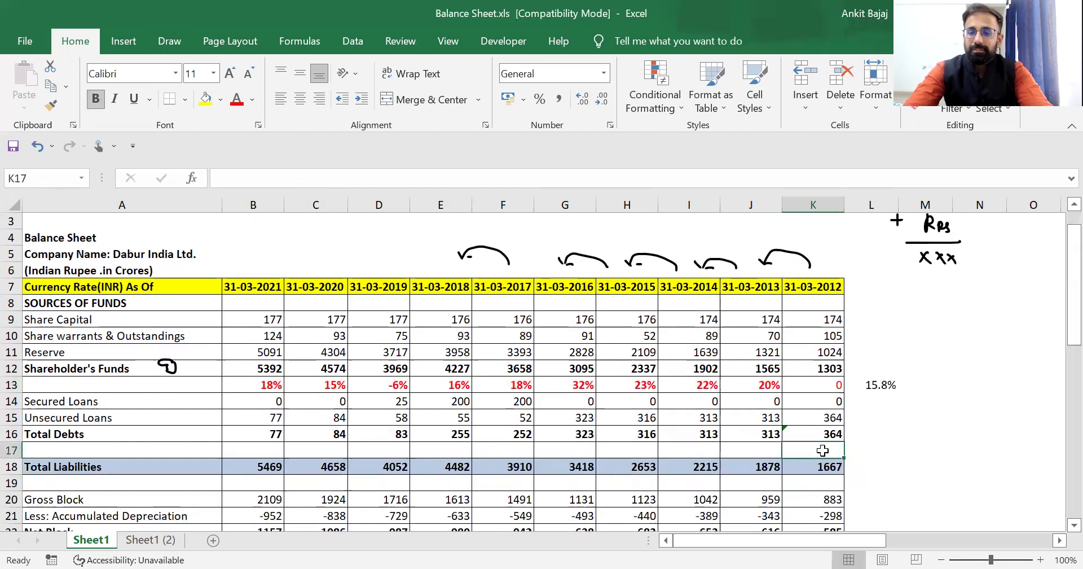
key("Up")
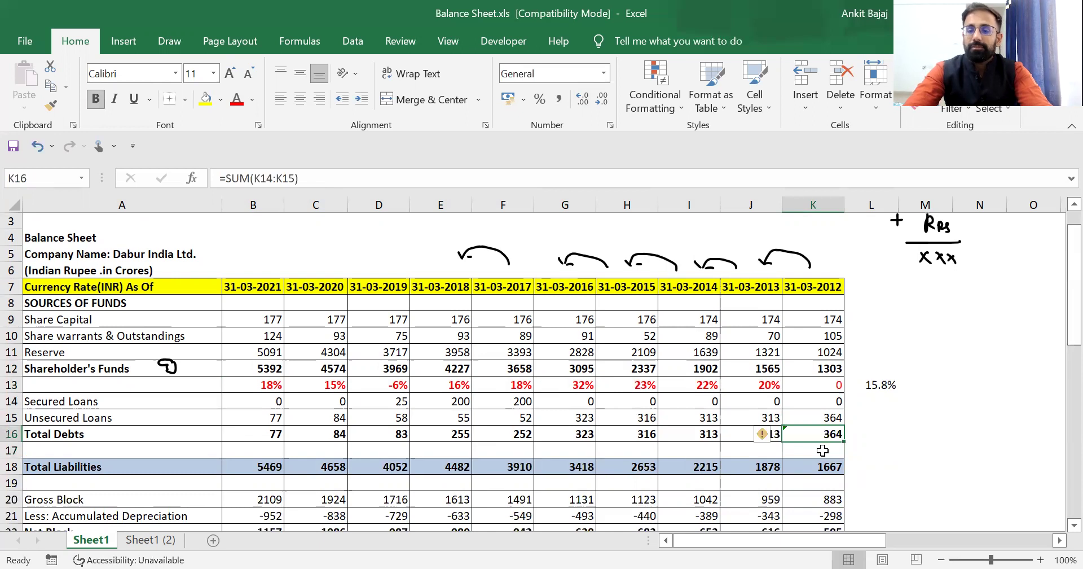
left_click(823, 450)
key("Left")
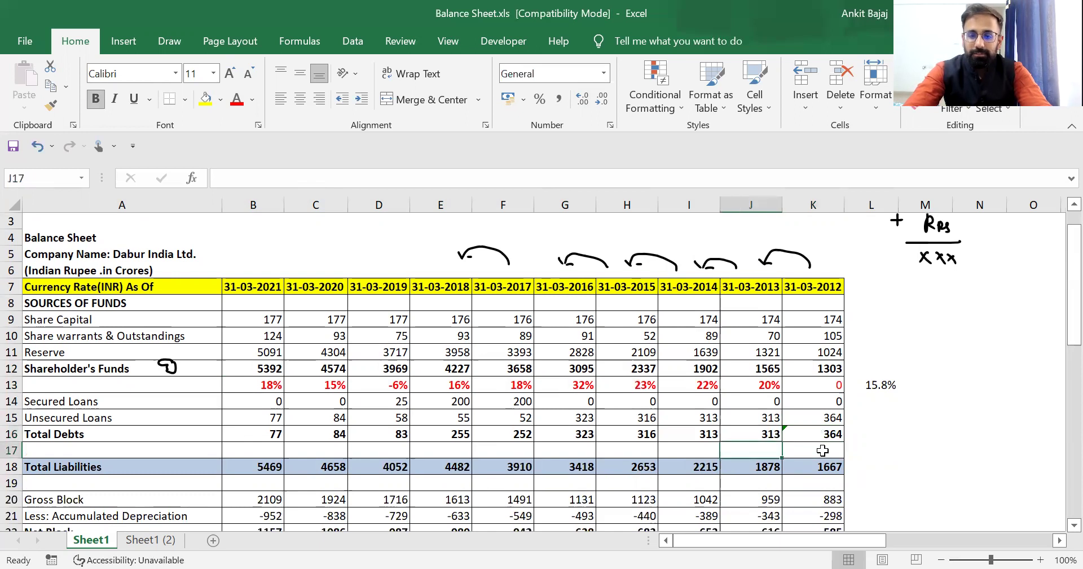
key("Left")
key("Left")
key("Left")
key("Left")
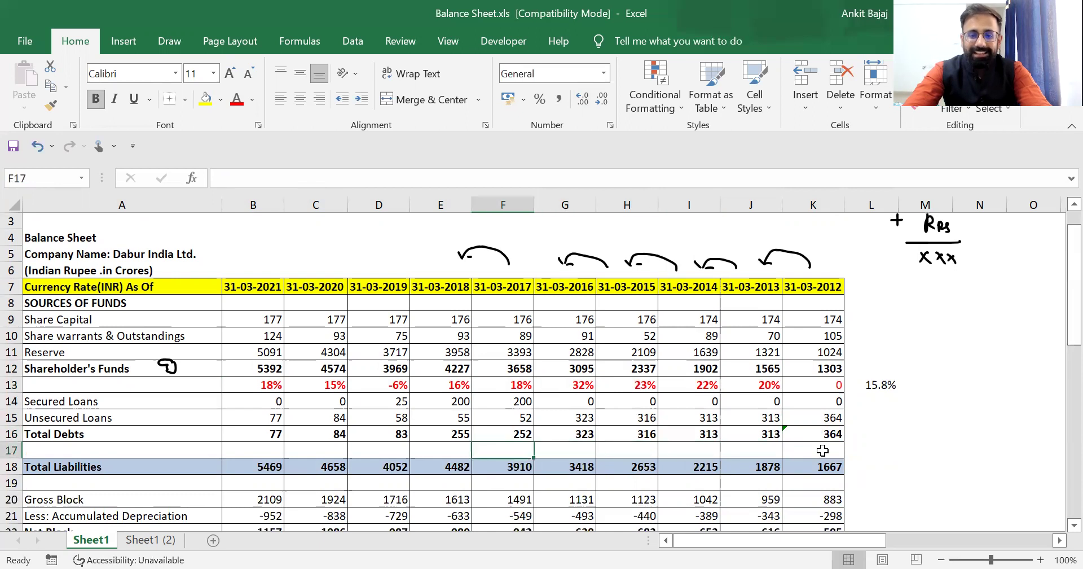
key("Left")
key("Left")
key("Left")
key("Left")
key("Right")
key("Right")
key("Right")
key("Right")
key("Right")
key("Right")
key("Right")
key("Right")
key("Right")
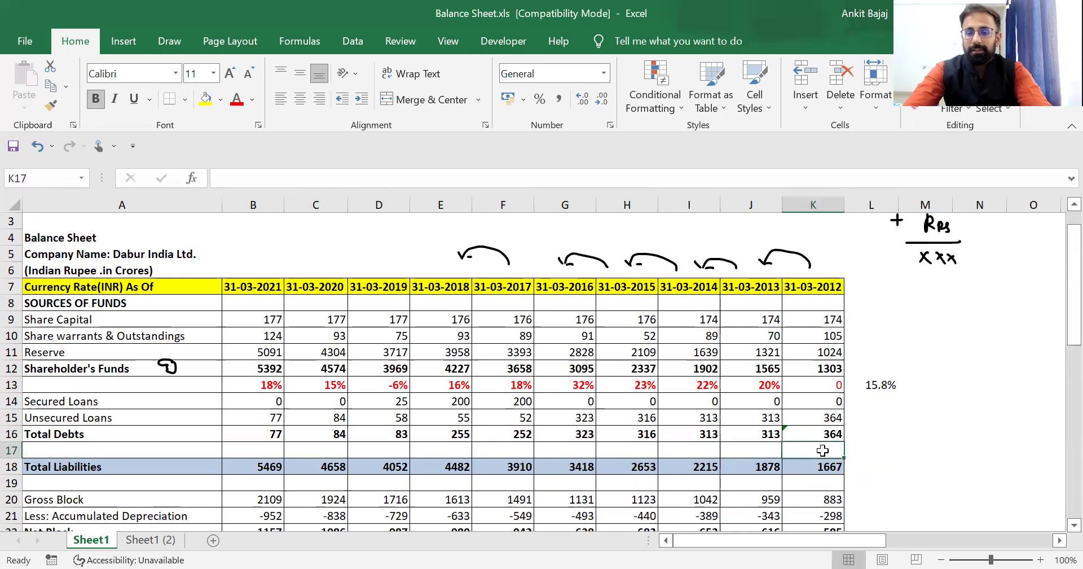
key("Up")
key("Up")
key("Up")
key("Up")
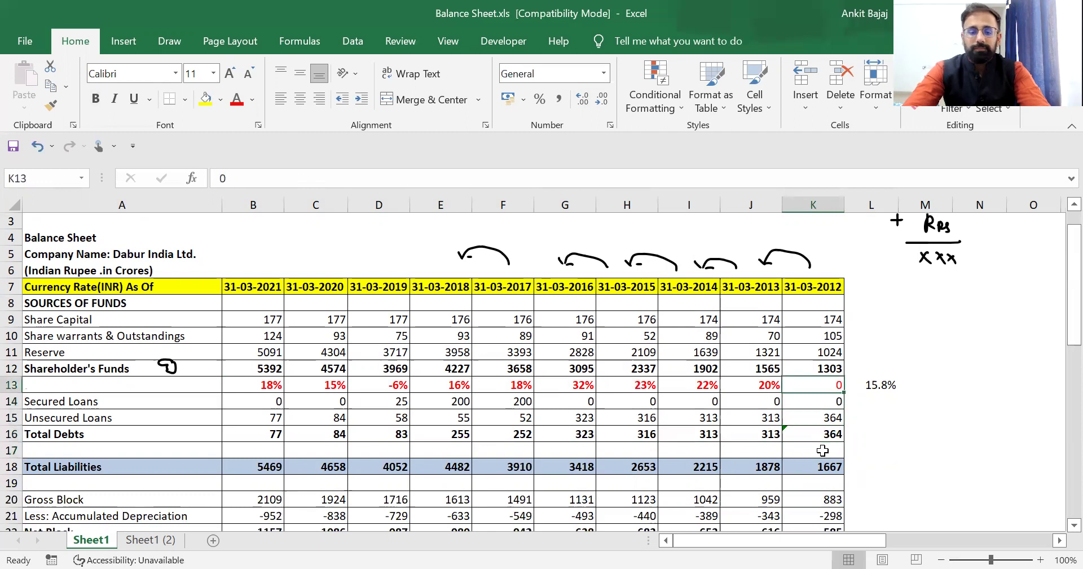
key("Left")
key("ctrl+c")
key("Down")
key("Down")
key("Down")
key("Down")
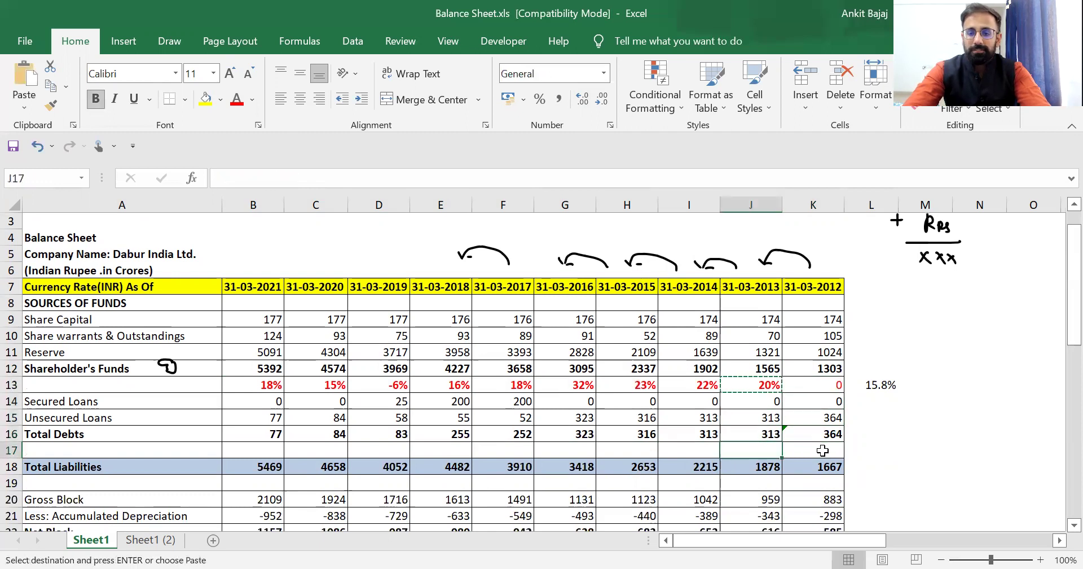
key("ctrl+v")
key("F2")
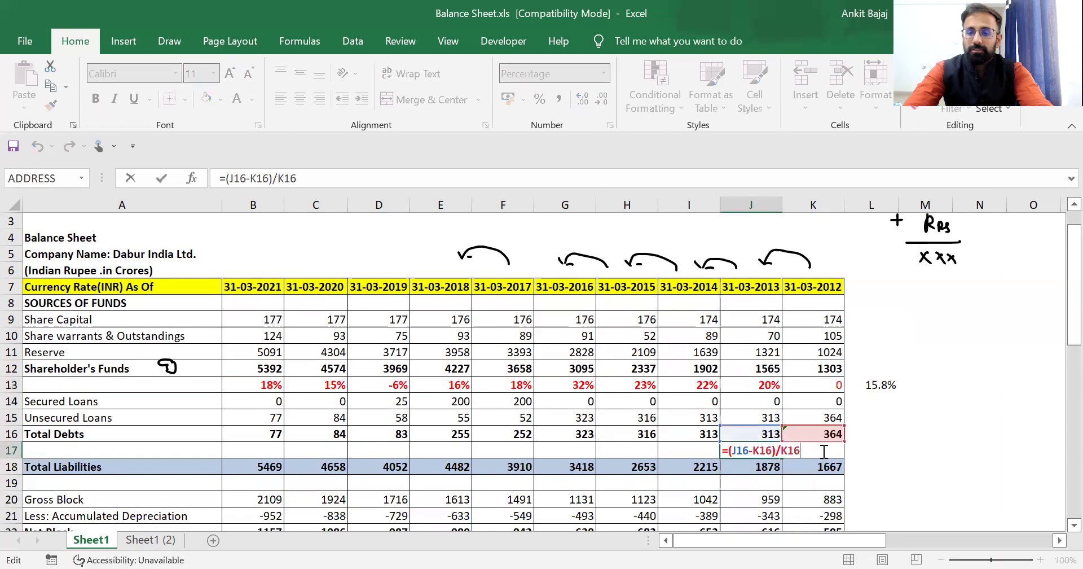
left_click(823, 451)
Fill the red Total Debts growth formula across row 17, giving -8% (2021) to -14% (2013).
key("Up")
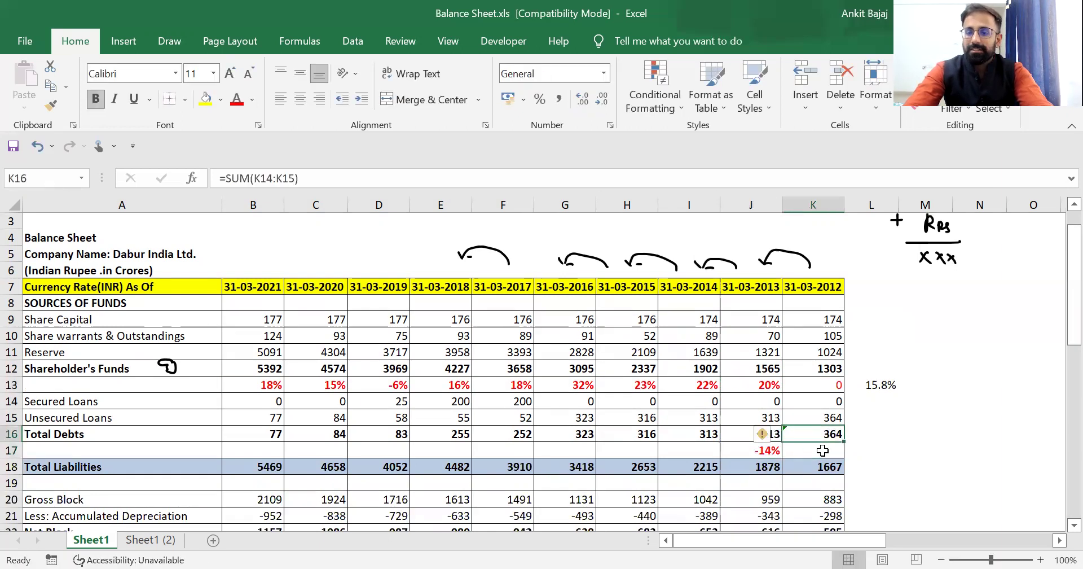
key("Left")
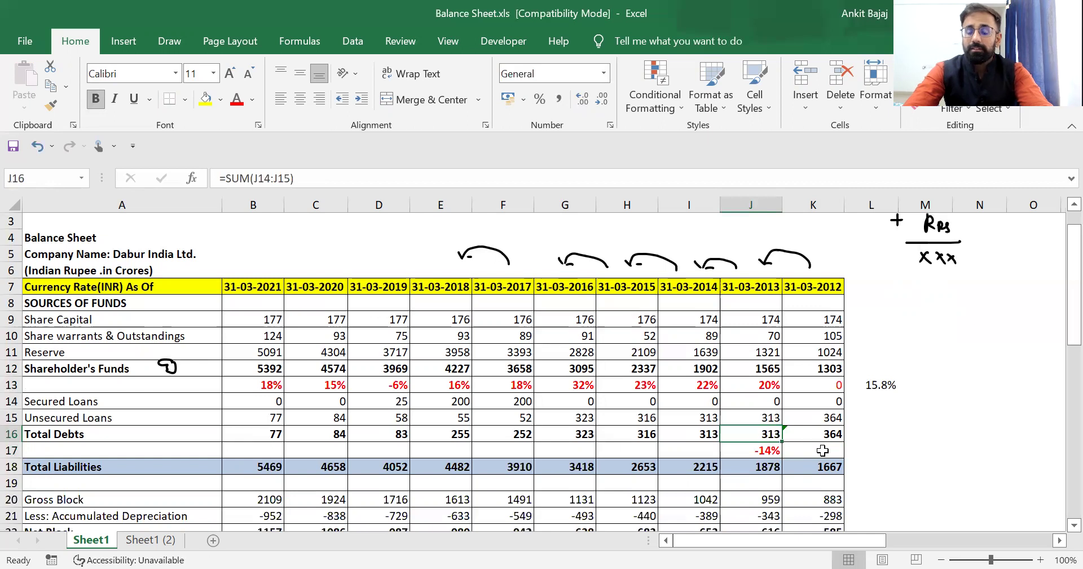
key("Left")
key("Down")
key("Right")
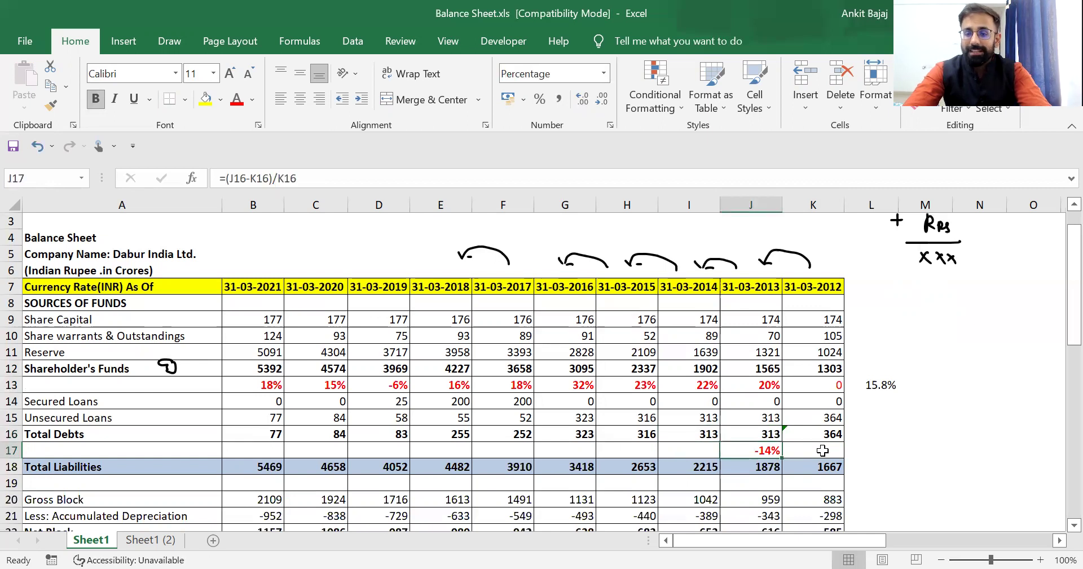
key("ctrl+c")
key("Left")
key("shift+Left")
key("shift+Left")
key("shift+Left")
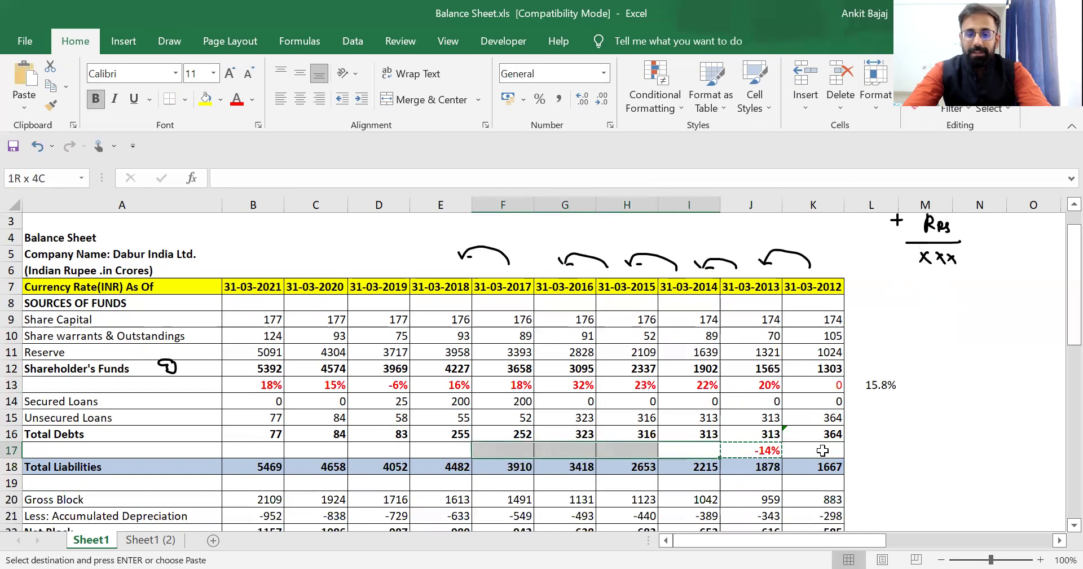
key("shift+Left")
key("shift+Left")
key("shift+Left")
key("shift+Left")
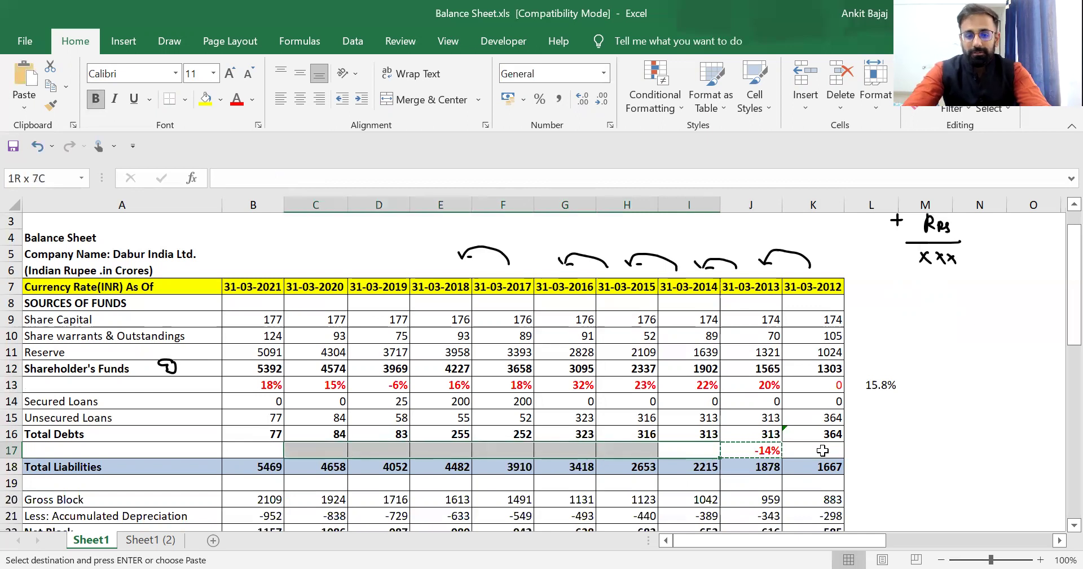
key("ctrl+v")
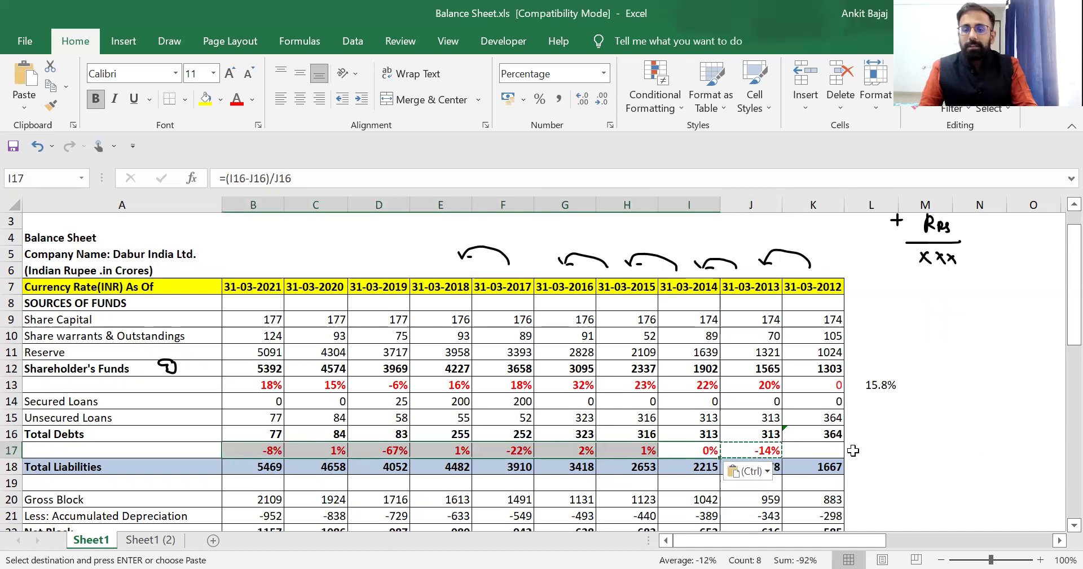
left_click(264, 436)
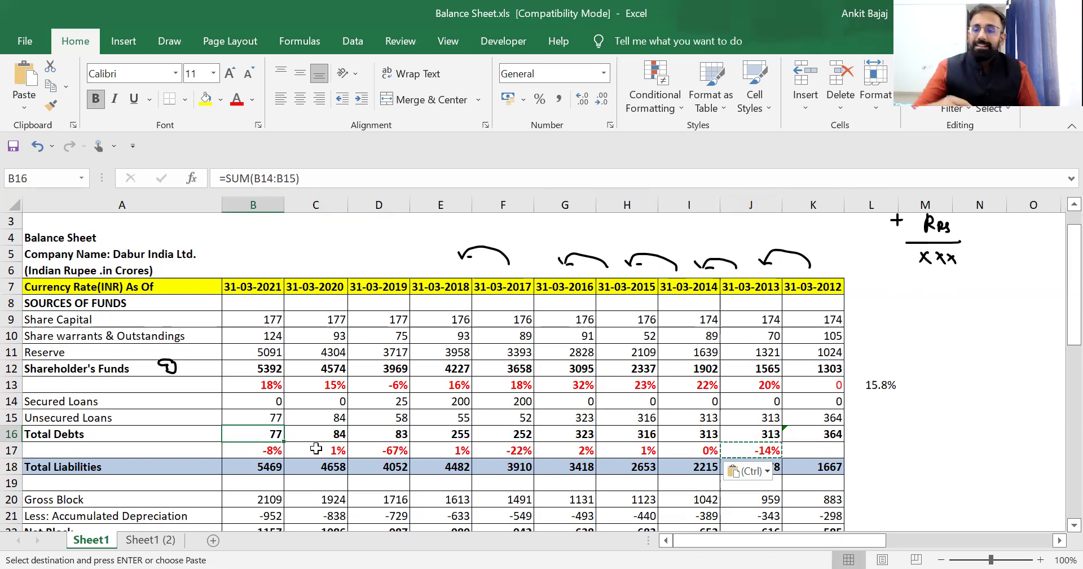
key("Down")
key("Down")
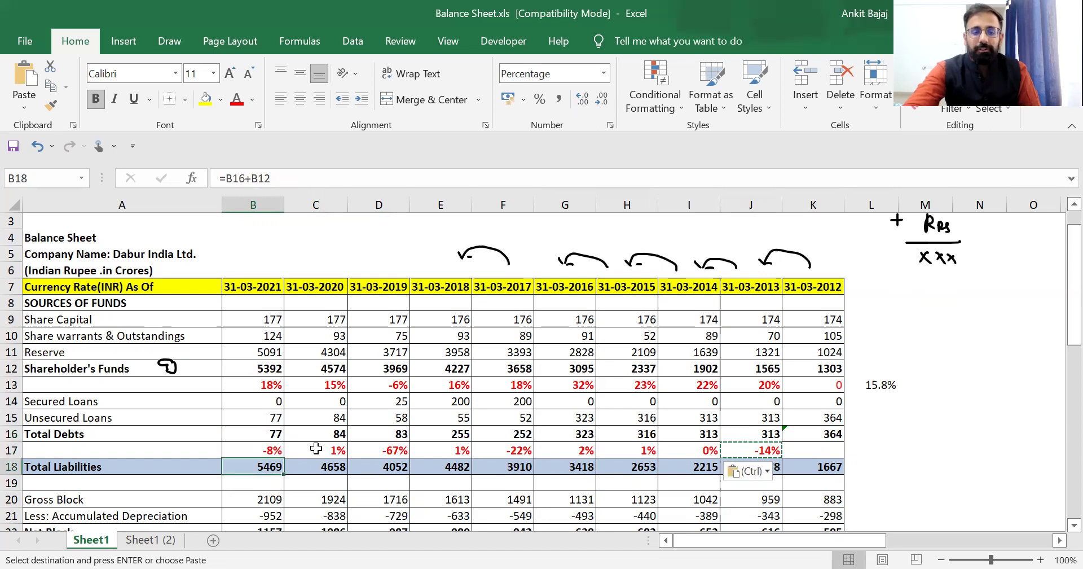
Enter =(J22-K22)/K22 in J23 and format it as a percentage with one decimal.
key("Down")
key("Down")
key("Down")
key("Down")
key("Down")
key("Down")
key("Down")
key("Down")
key("Down")
key("Down")
key("Down")
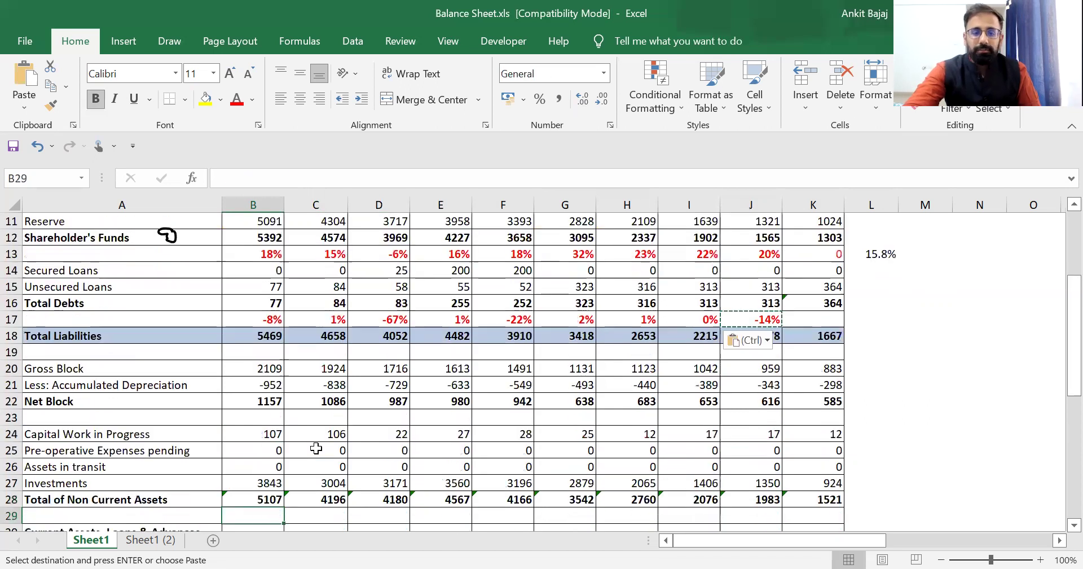
key("Up")
key("Up")
key("Up")
key("Up")
key("Up")
key("Up")
key("Up")
key("Up")
key("Up")
key("Up")
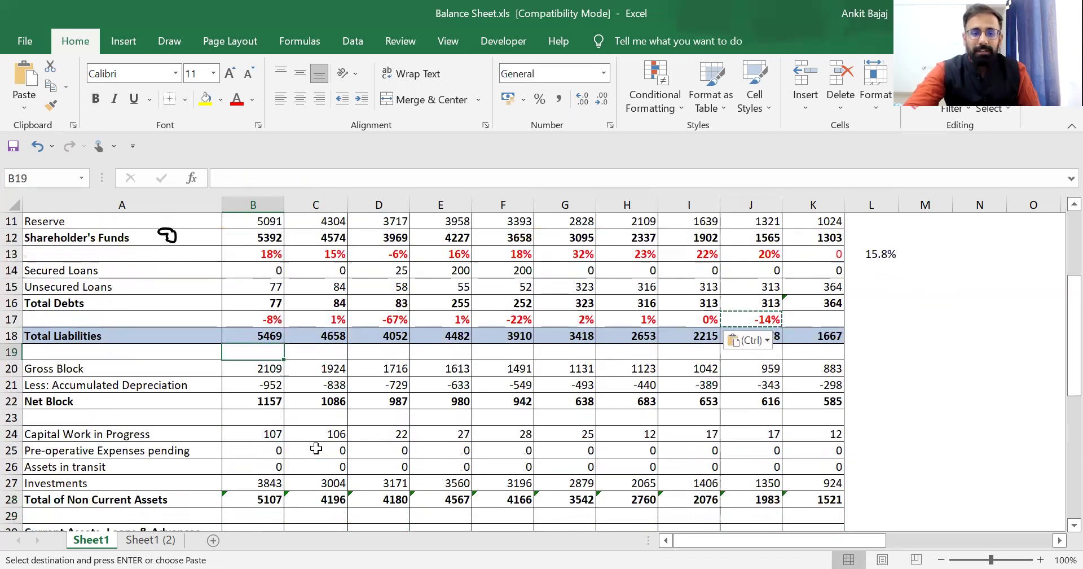
key("Up")
key("Up")
key("Up")
key("Up")
key("Up")
key("Up")
key("Up")
key("Up")
key("Up")
key("Up")
key("Up")
key("Up")
key("Down")
key("Down")
key("Down")
key("Down")
key("Down")
key("Down")
key("Down")
key("Down")
key("Down")
key("Down")
key("Down")
key("Down")
key("Down")
key("Down")
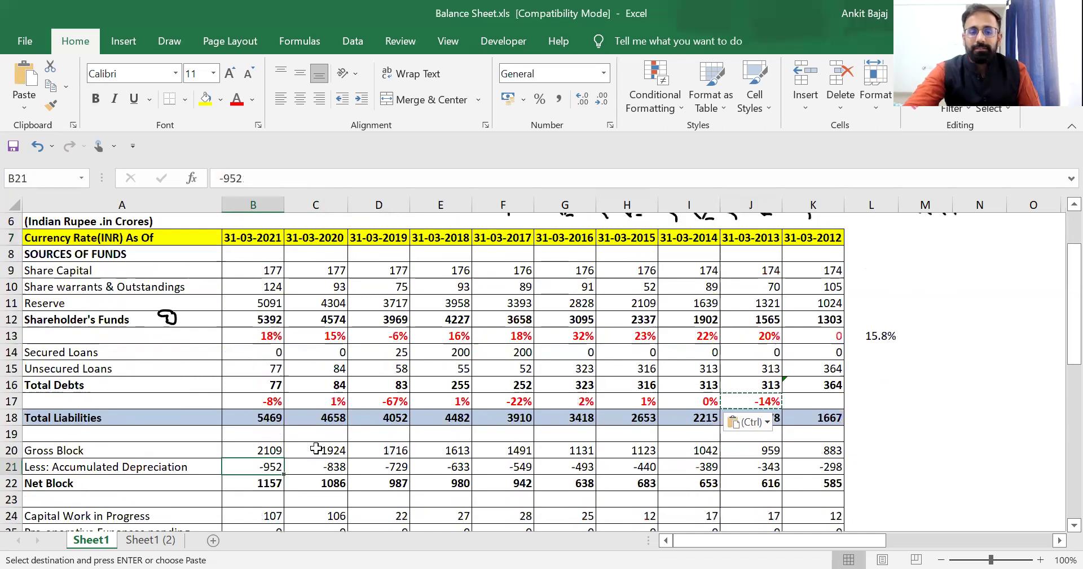
key("Down")
key("Down")
key("Down")
key("Down")
key("Down")
key("Down")
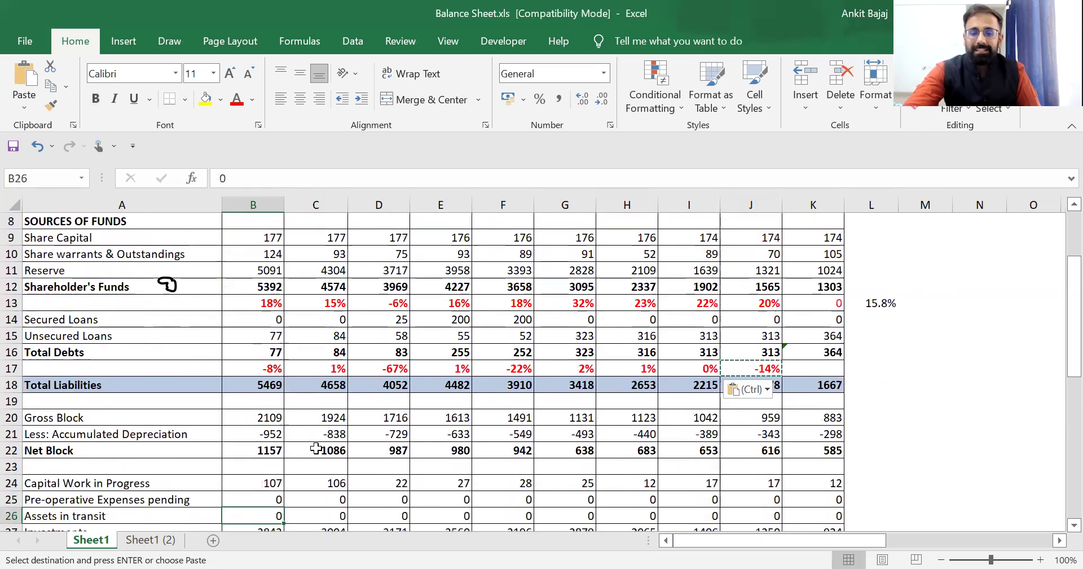
key("Down")
key("Down")
key("Down")
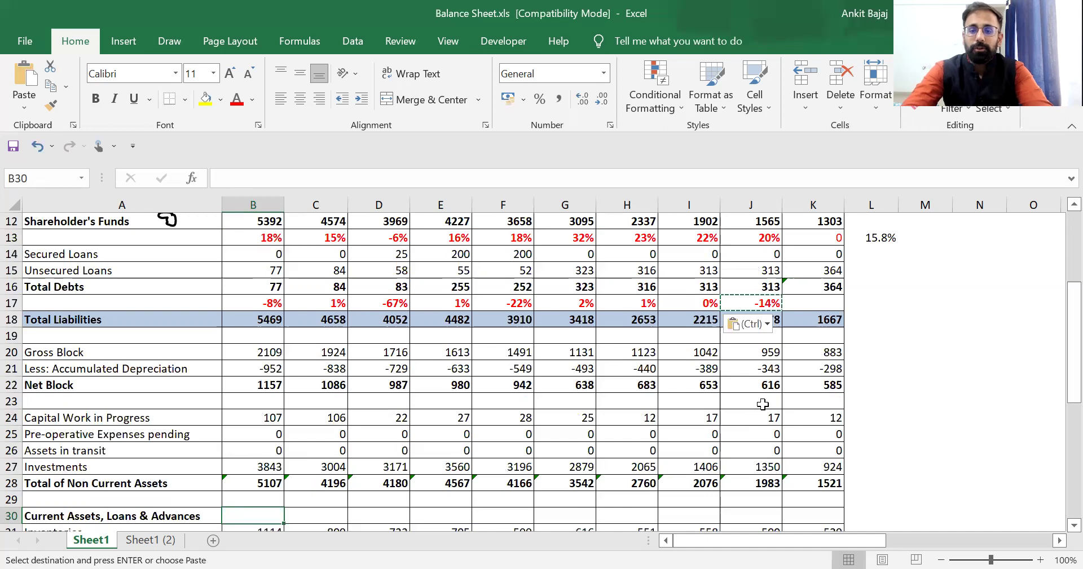
key("Up")
key("Down")
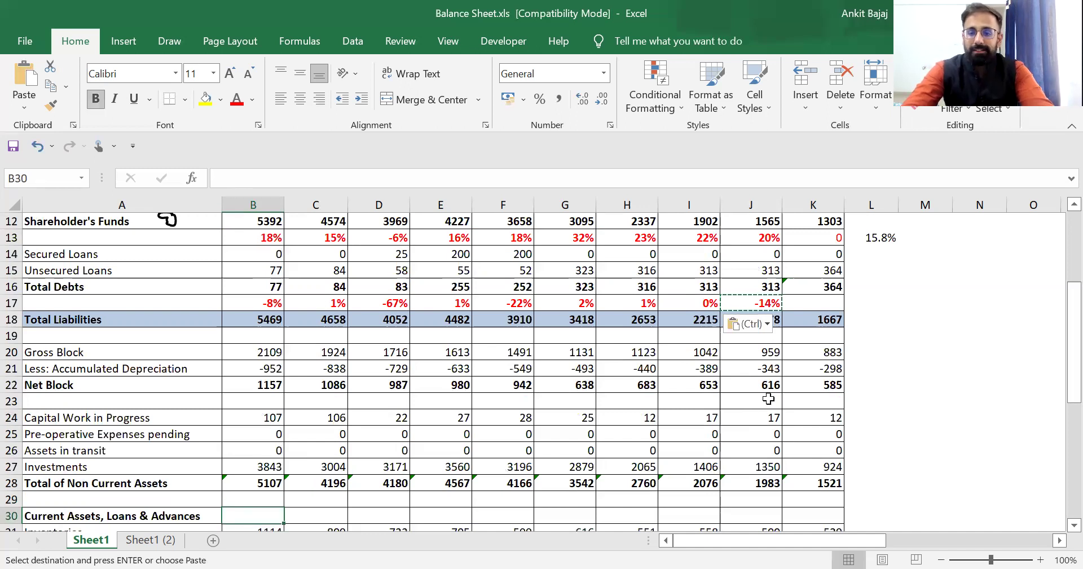
left_click(769, 398)
type("=")
key("Up")
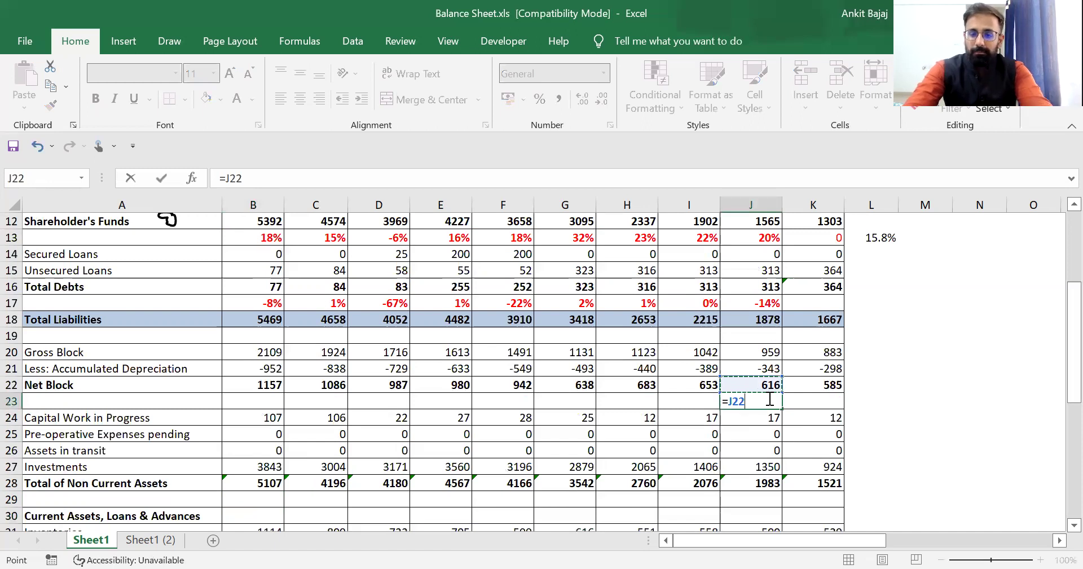
key("BackSpace")
key("BackSpace")
key("BackSpace")
type("(")
key("Up")
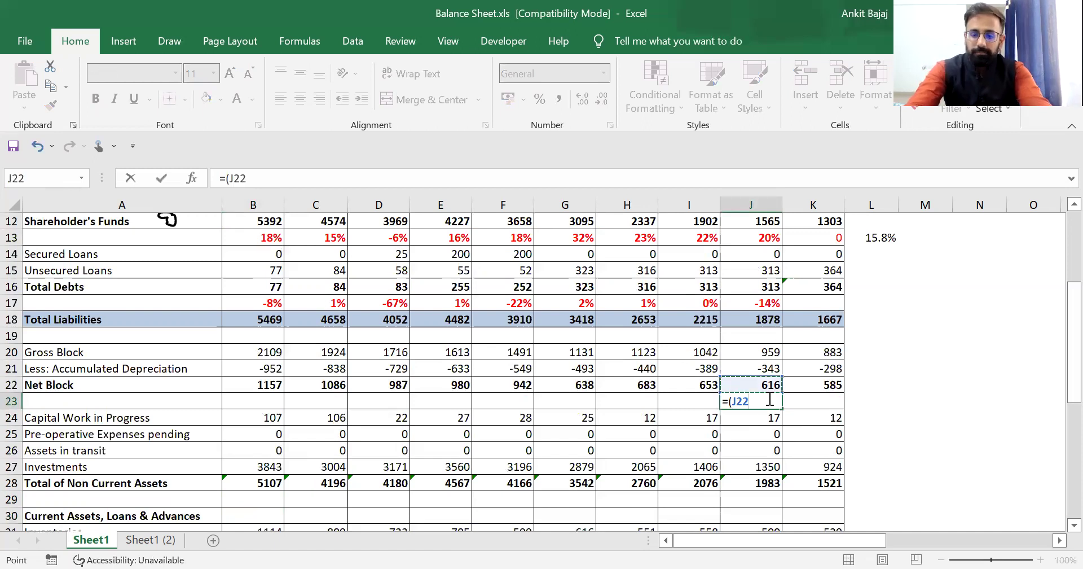
type("-")
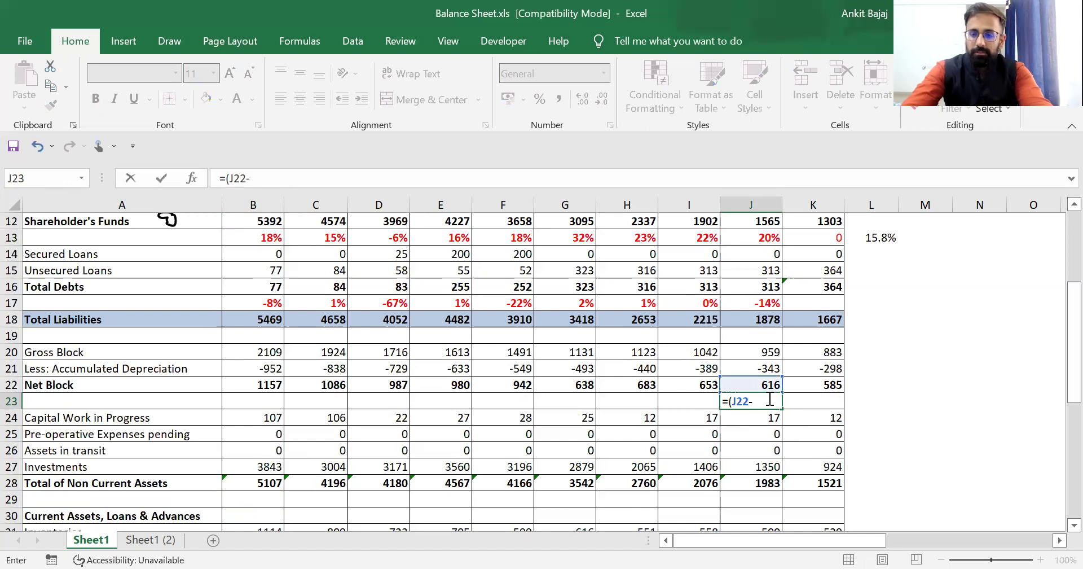
key("Right")
key("Up")
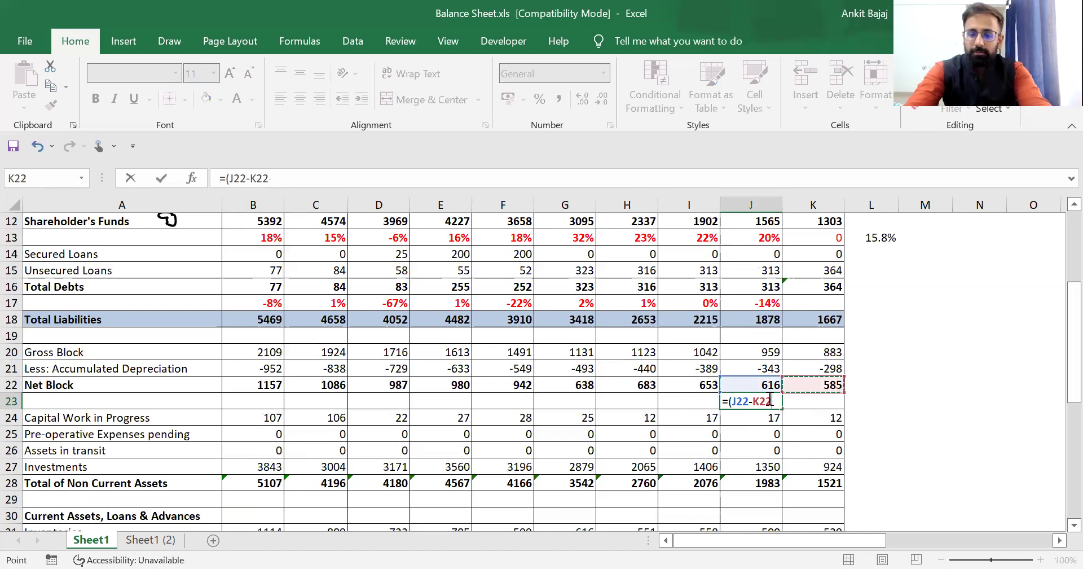
type(")/")
key("Right")
key("Up")
key("Return")
key("Up")
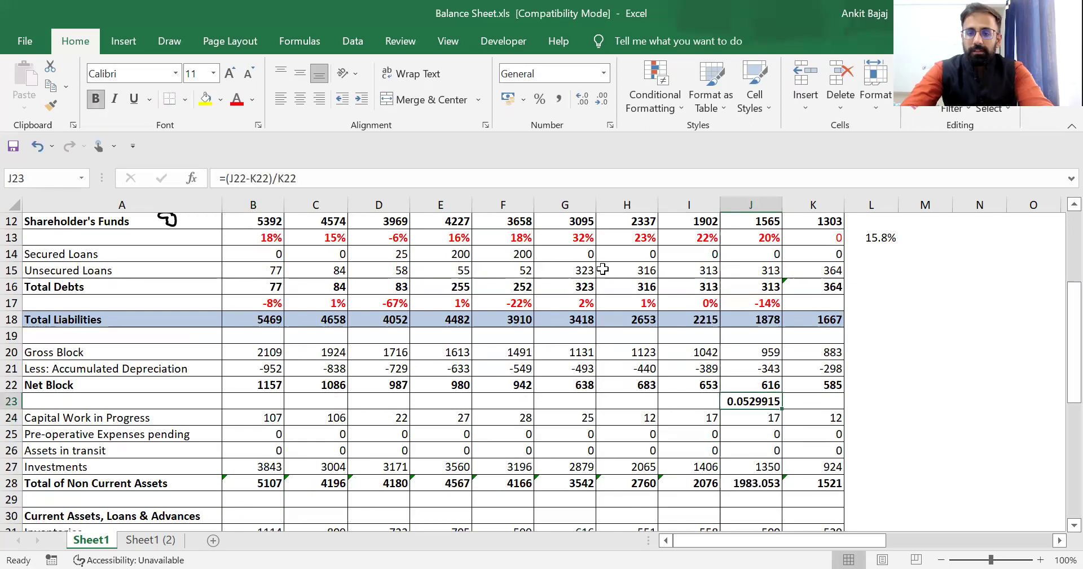
left_click(540, 101)
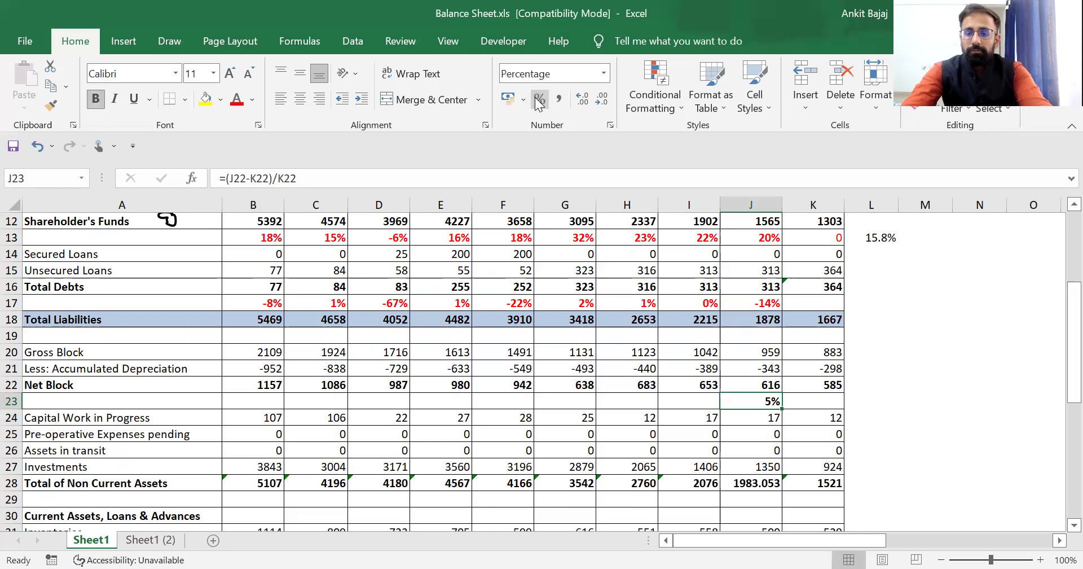
left_click(585, 99)
Copy the J23 growth formula into B23:I23, review it, then undo the paste.
key("Left")
key("Up")
key("Right")
key("Right")
key("Left")
key("Down")
key("ctrl+c")
key("Left")
key("shift+Left")
key("shift+Left")
key("shift+Left")
key("shift+Left")
key("shift+Left")
key("shift+Left")
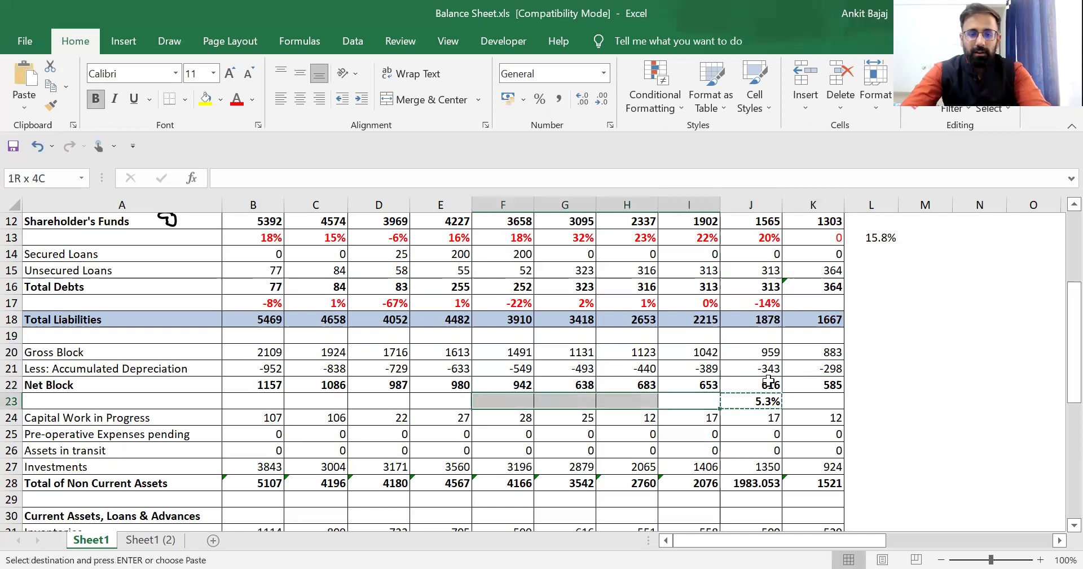
key("shift+Left")
key("ctrl+v")
key("Right")
key("Left")
key("Left")
key("Left")
key("Left")
key("Left")
key("Left")
key("Left")
key("Right")
key("Right")
key("Right")
key("Right")
key("Right")
key("Right")
key("Right")
key("Right")
key("Right")
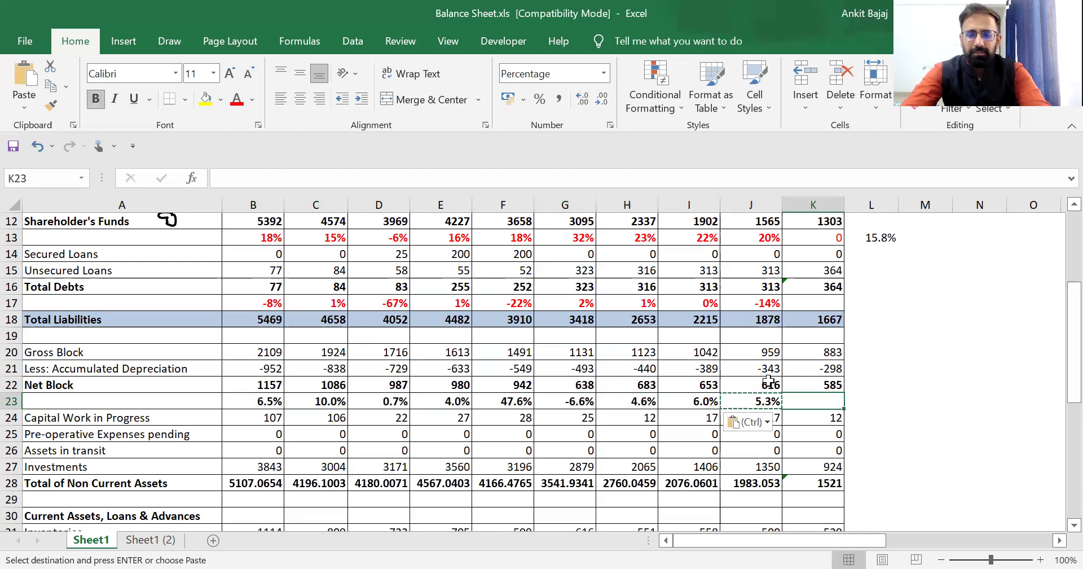
key("Left")
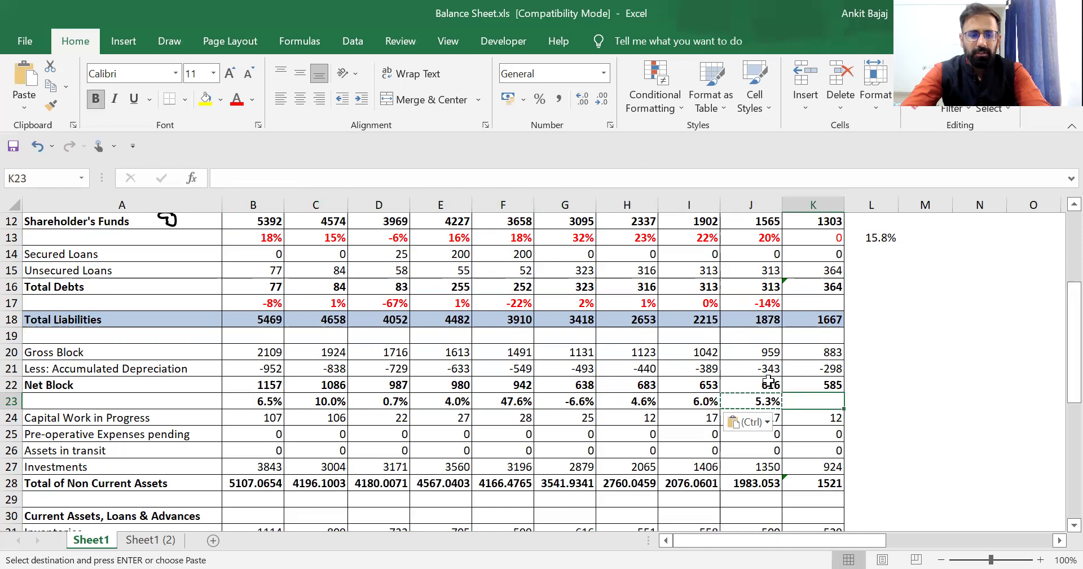
key("ctrl+z")
key("ctrl+z")
Paste the Net Block growth formula into B23:I23 again, giving 6.5% (2021) to 5.3% (2013).
key("Right")
key("Right")
key("Left")
key("Left")
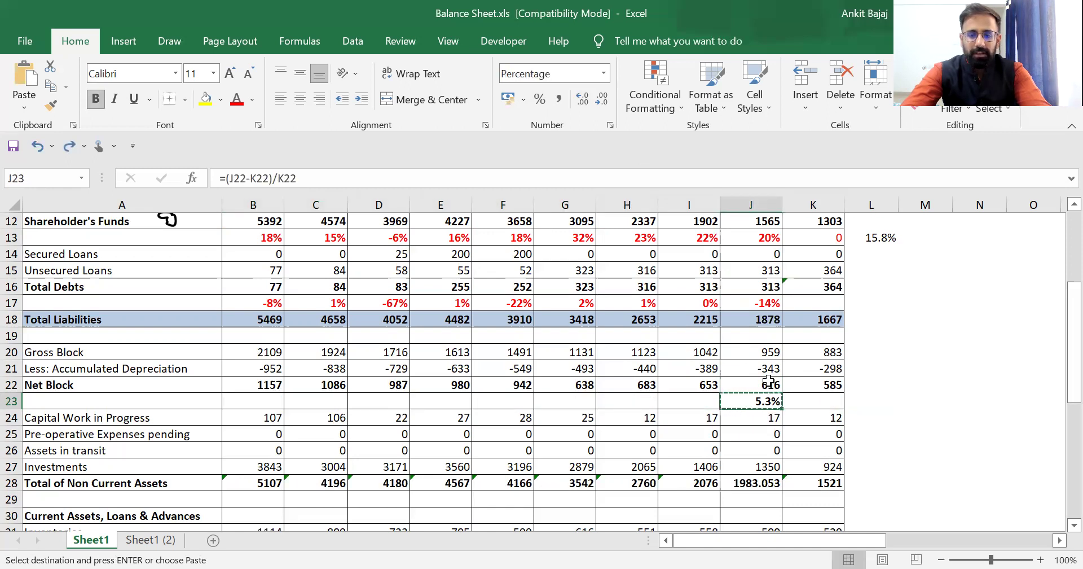
key("Left")
key("Left")
key("Left")
key("Left")
key("Left")
key("Left")
key("Left")
key("Left")
key("shift+Right")
key("shift+Right")
key("shift+Right")
key("shift+Right")
key("shift+Right")
key("shift+Right")
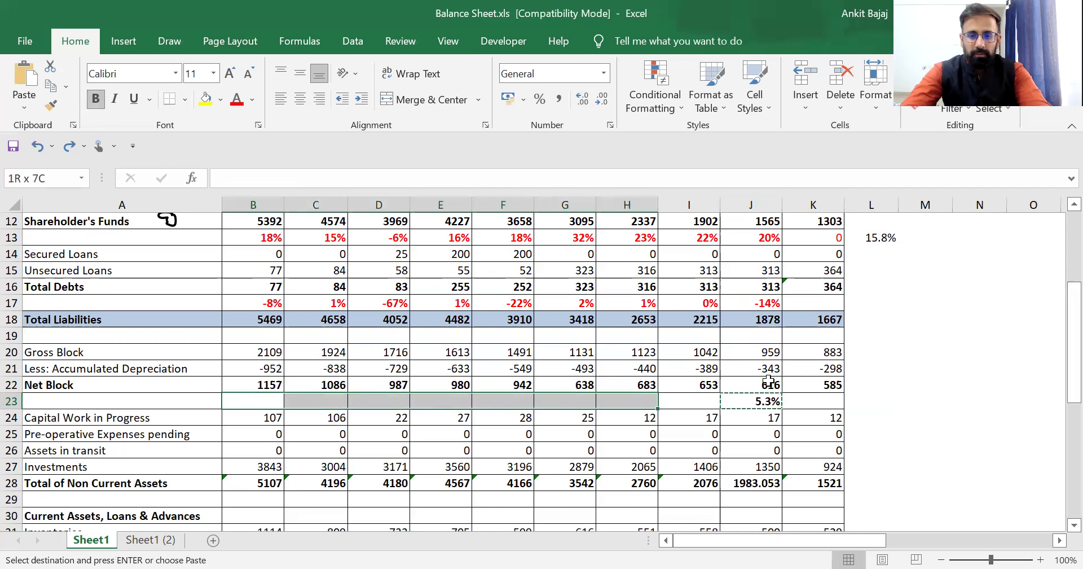
key("shift+Right")
key("ctrl+v")
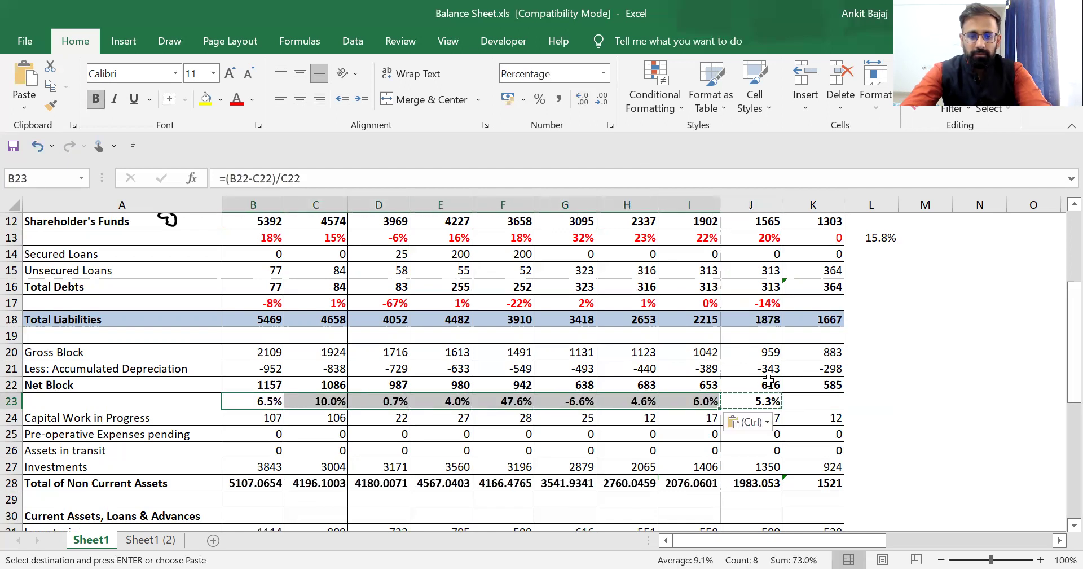
key("Down")
key("Down")
key("Down")
key("Right")
key("Right")
key("Right")
key("Right")
key("Right")
key("Right")
key("Right")
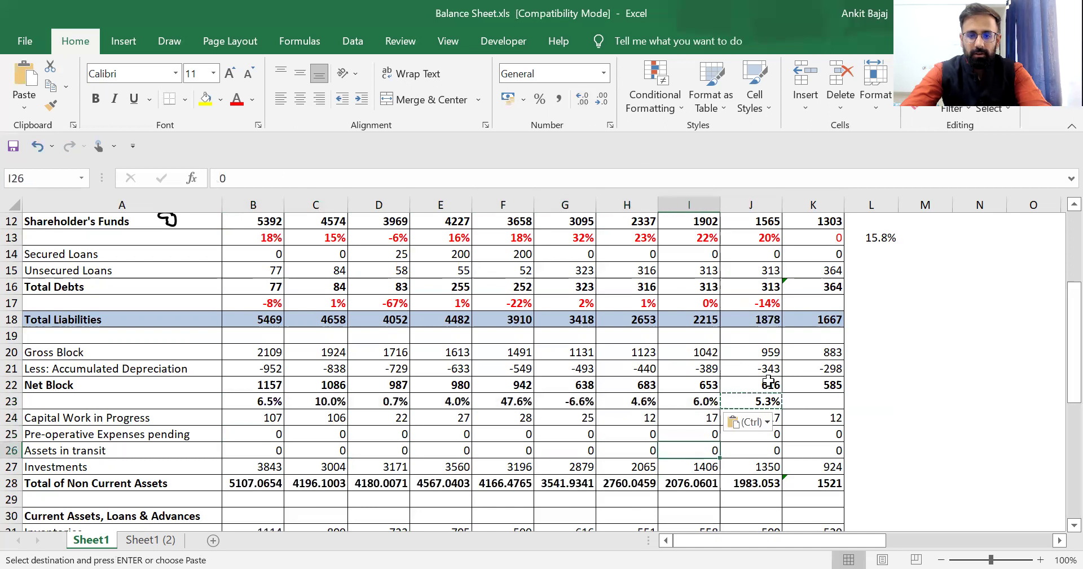
key("Right")
key("Right")
key("Right")
key("Up")
key("Up")
key("Up")
key("Up")
key("Down")
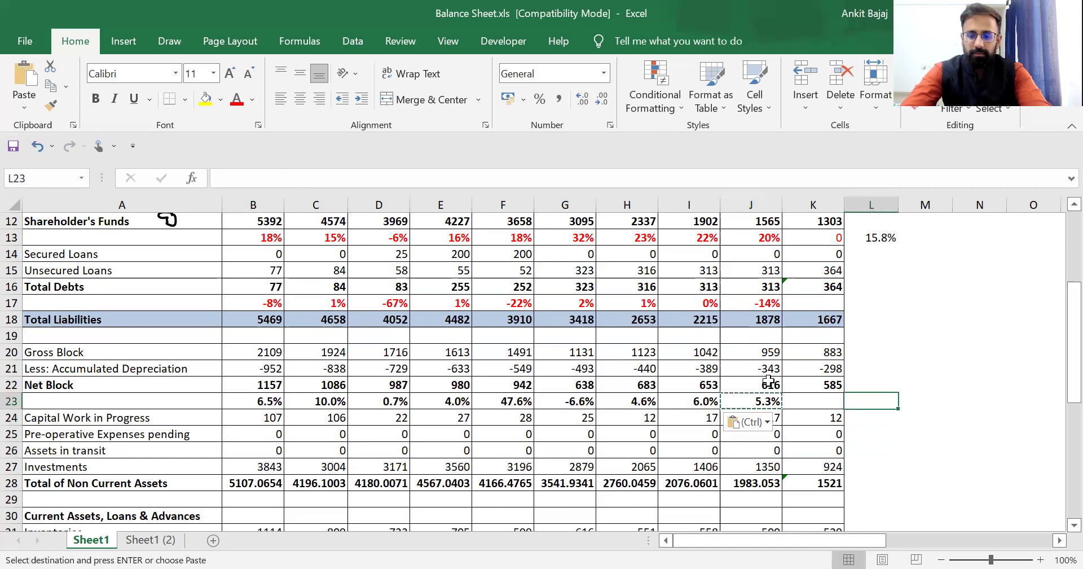
Enter =AVERAGE(B23:K23) in L23 for the average Net Block growth.
type("=")
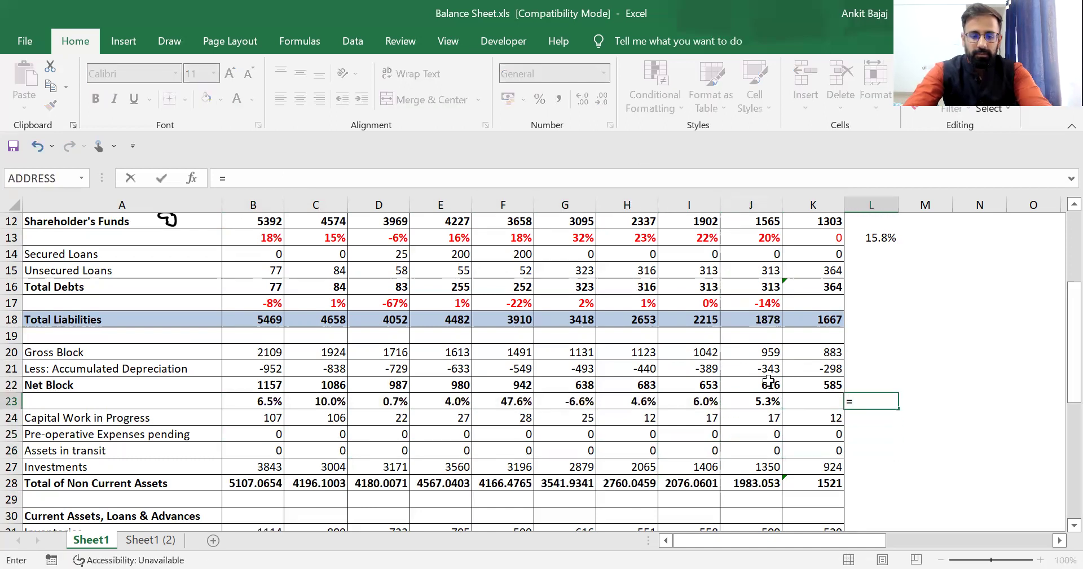
type("average(")
key("Left")
key("Left")
key("shift+Right")
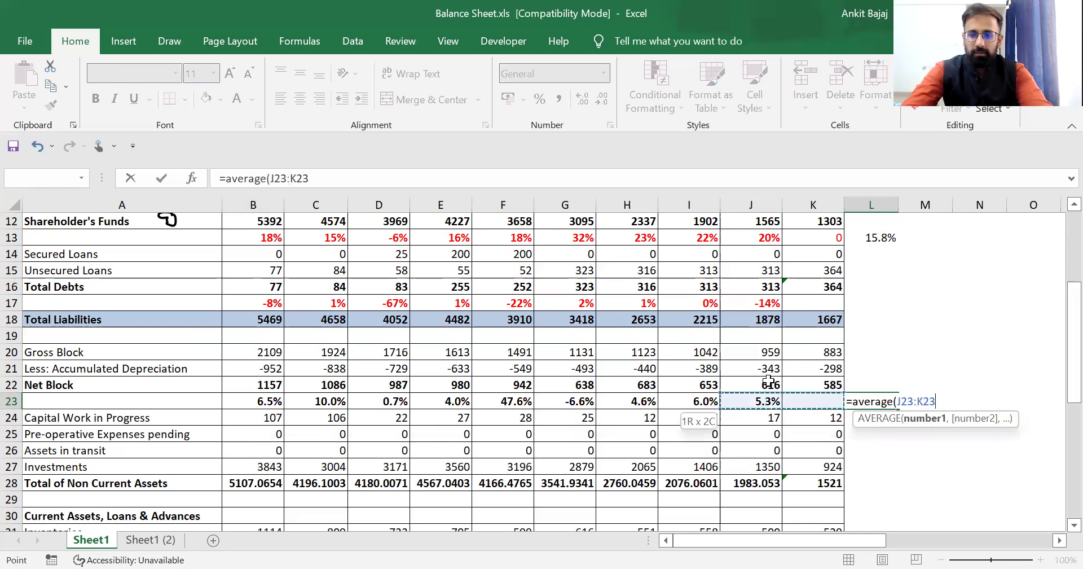
key("Return")
key("Down")
key("Up")
key("Up")
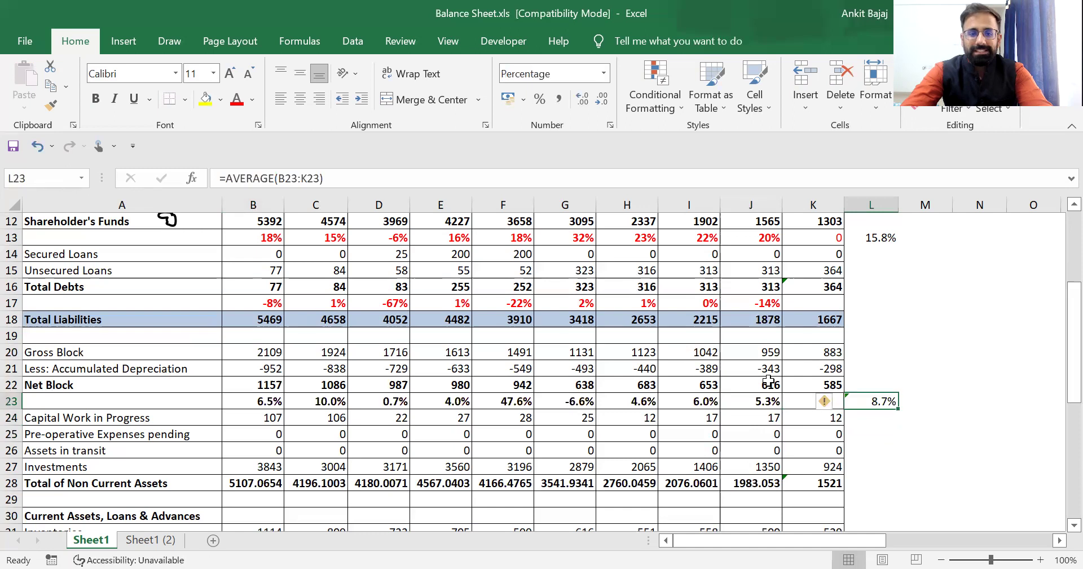
key("Left")
key("Left")
key("Left")
key("Right")
key("Right")
key("Right")
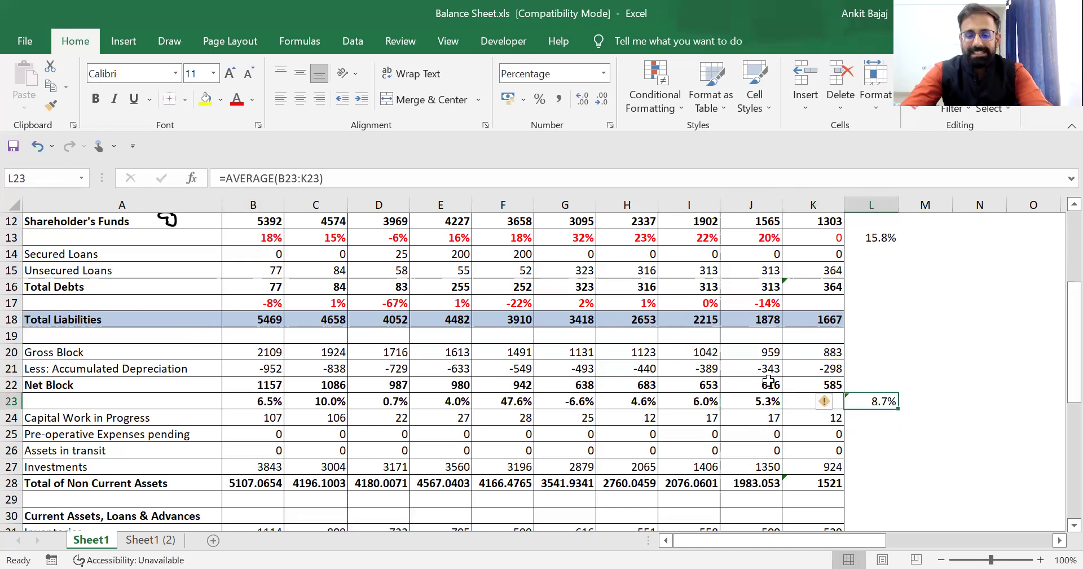
Make the B23:K23 Net Block growth percentages red.
key("Left")
key("shift+Left")
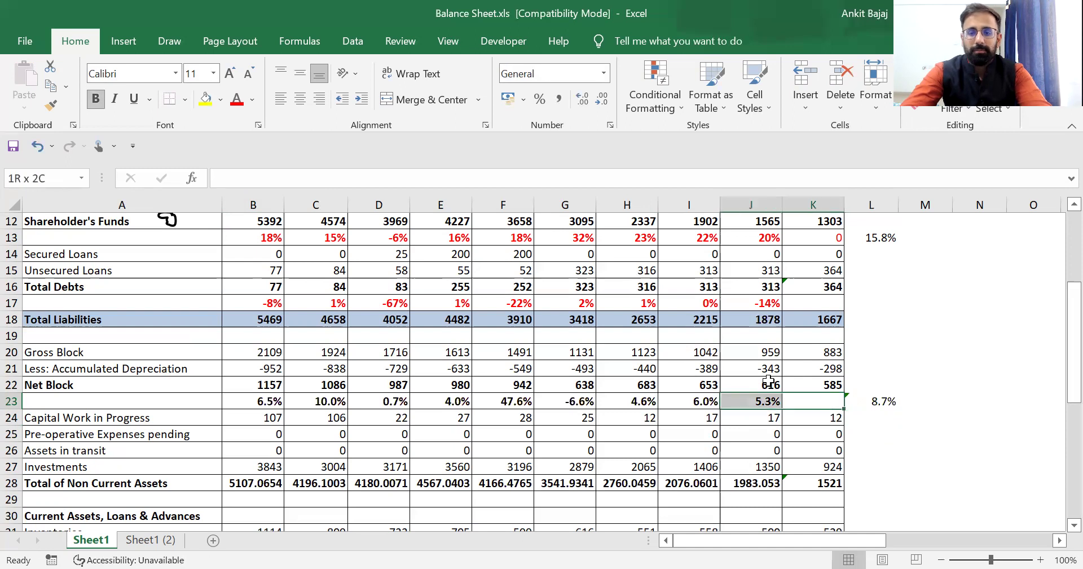
key("ctrl+shift+Left")
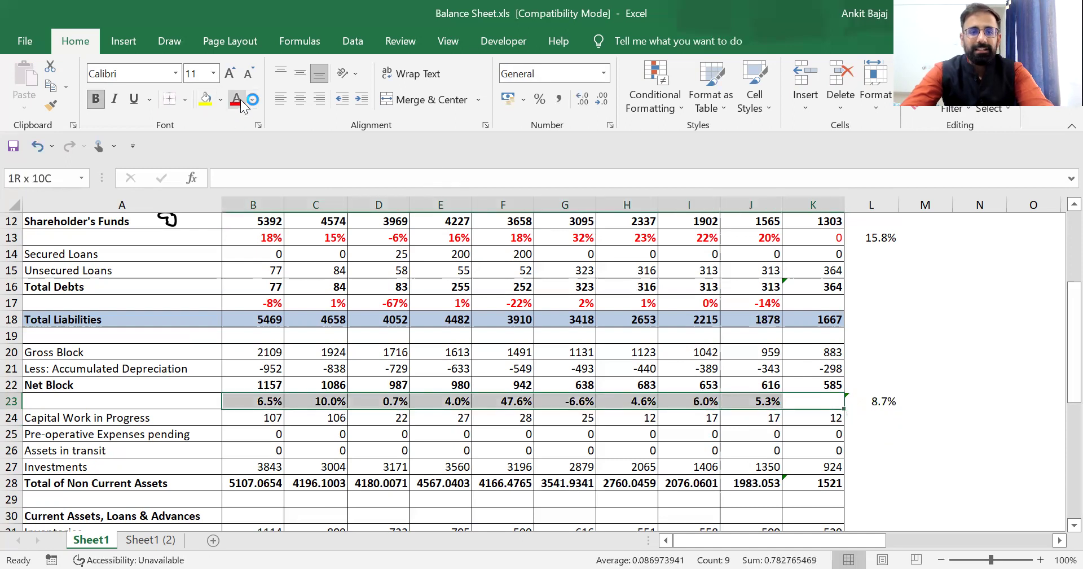
left_click(237, 99)
key("Right")
key("Left")
Enter 0 as the 2012 growth for Net Block and for debt in column K.
type("0")
key("Up")
key("Up")
key("Up")
key("Up")
key("Up")
key("Up")
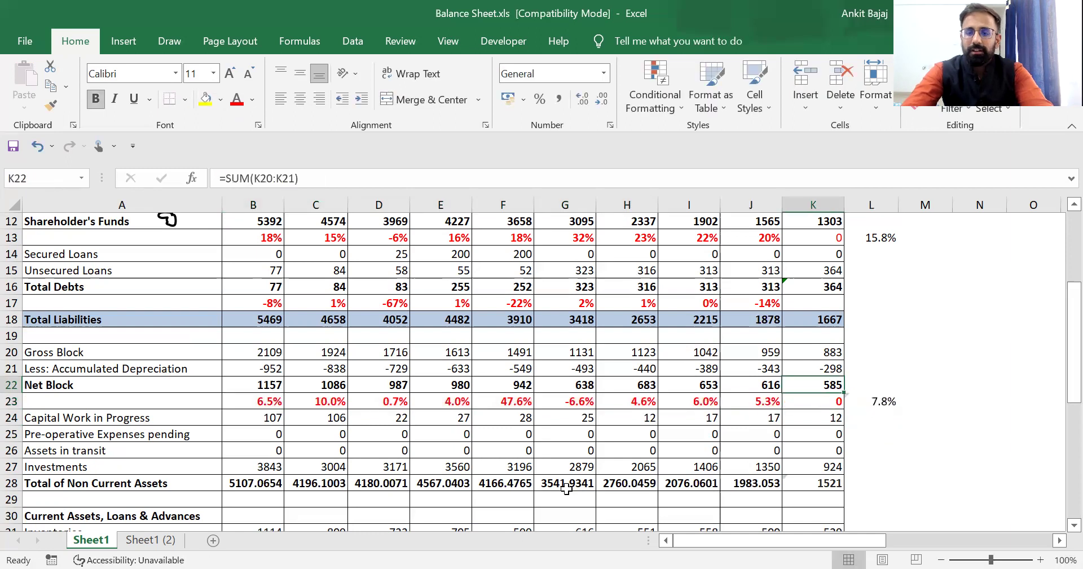
type("0")
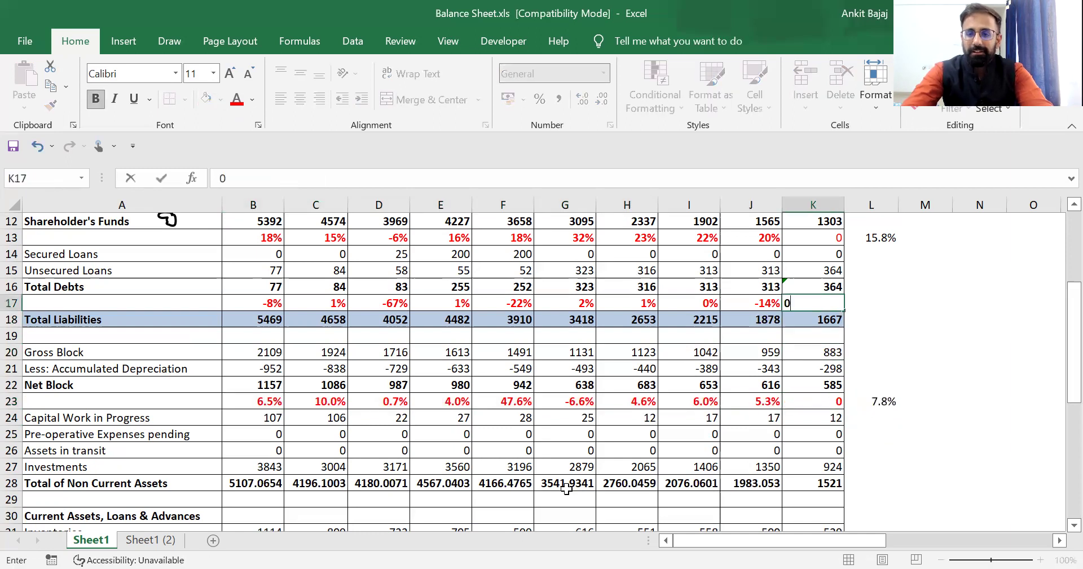
key("Return")
Inspect the existing SUM formula behind the B28 Total of Non Current Assets.
key("Down")
key("Down")
key("Down")
key("Down")
key("Down")
key("Down")
key("Down")
key("Down")
key("Down")
key("Down")
key("Down")
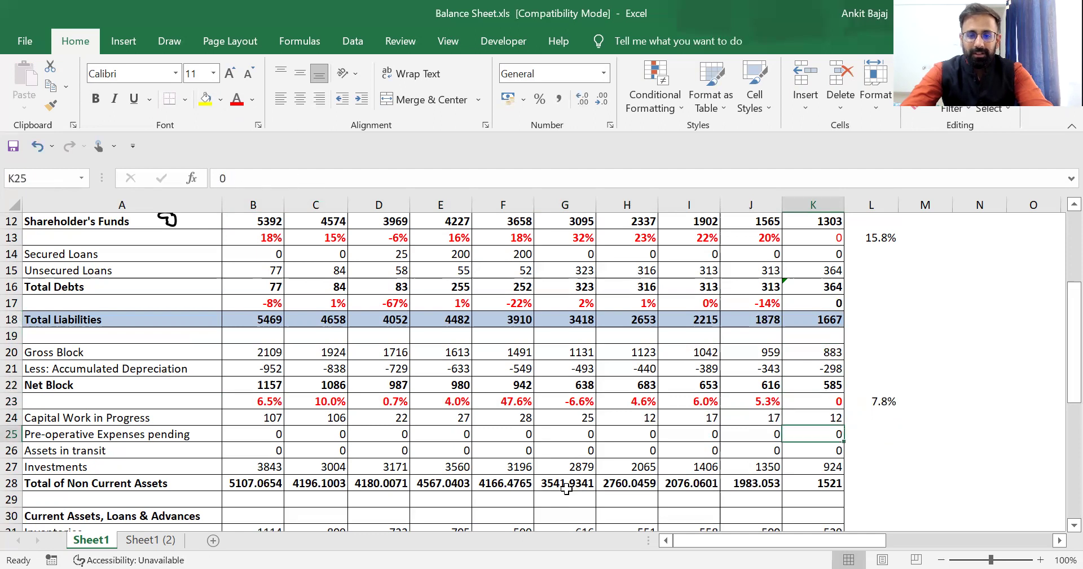
key("Left")
key("Left")
key("Left")
key("Left")
key("Left")
key("Left")
key("Left")
key("Left")
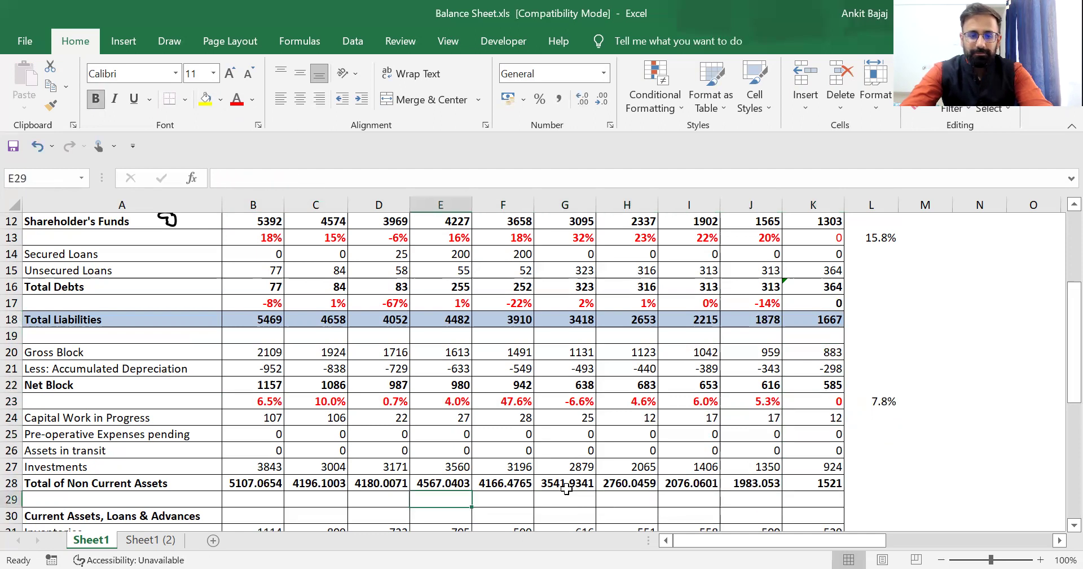
key("Up")
key("Left")
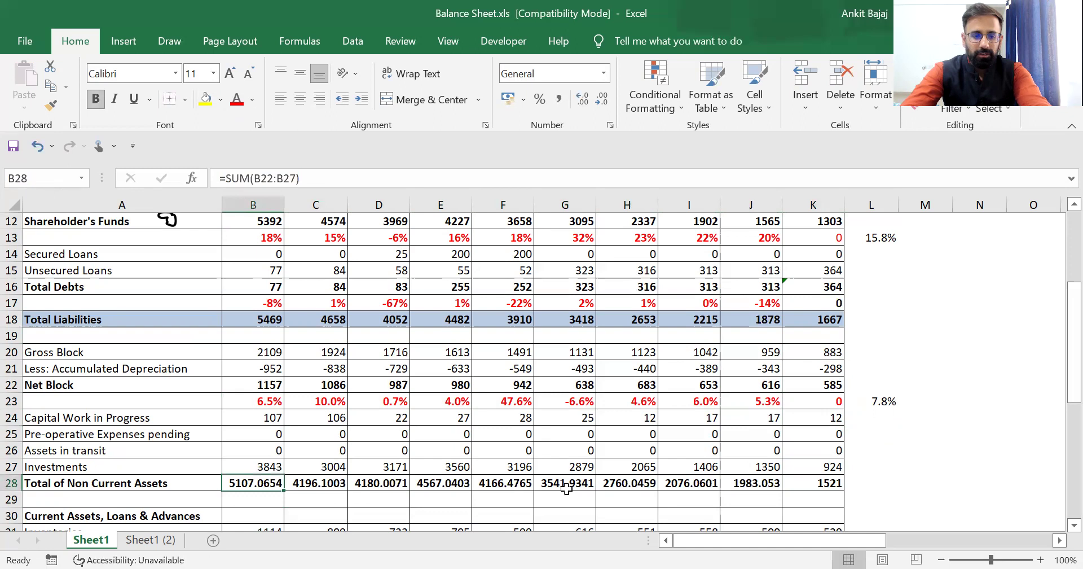
key("F2")
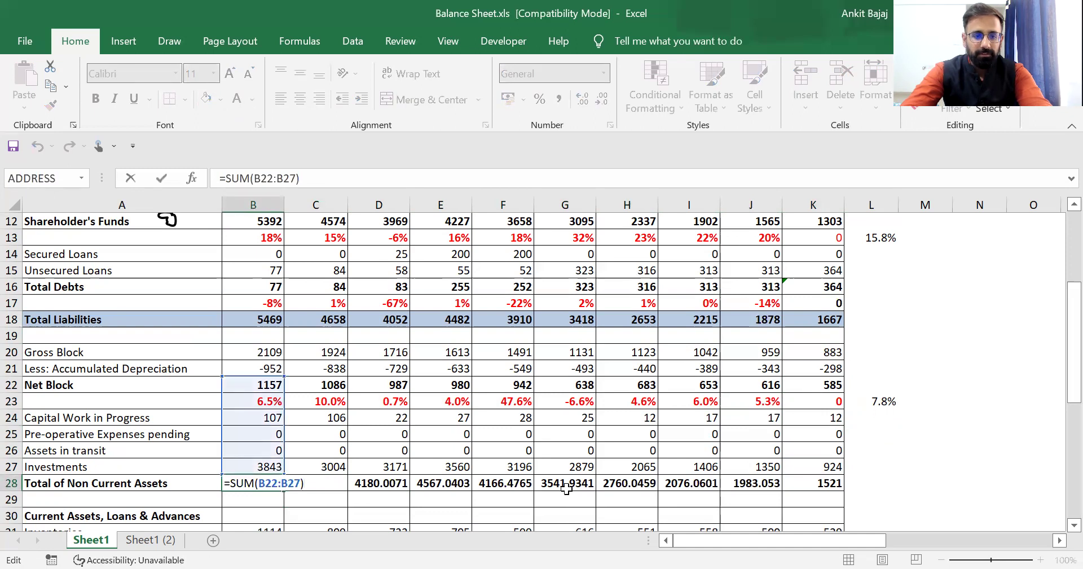
key("Escape")
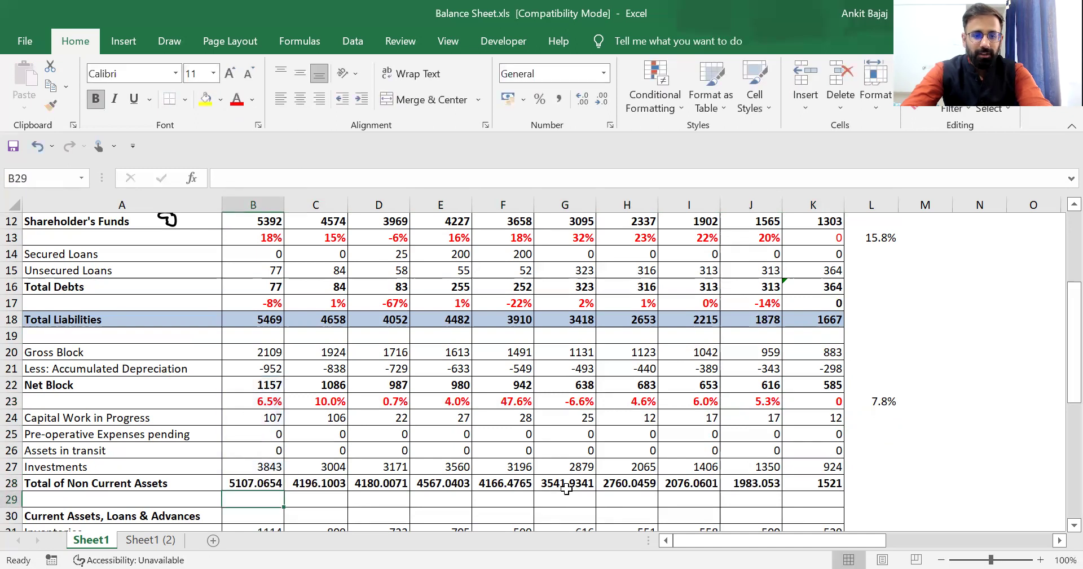
Rewrite B28 as =B22+B24+B25+B27+B26, excluding the growth row.
key("F2")
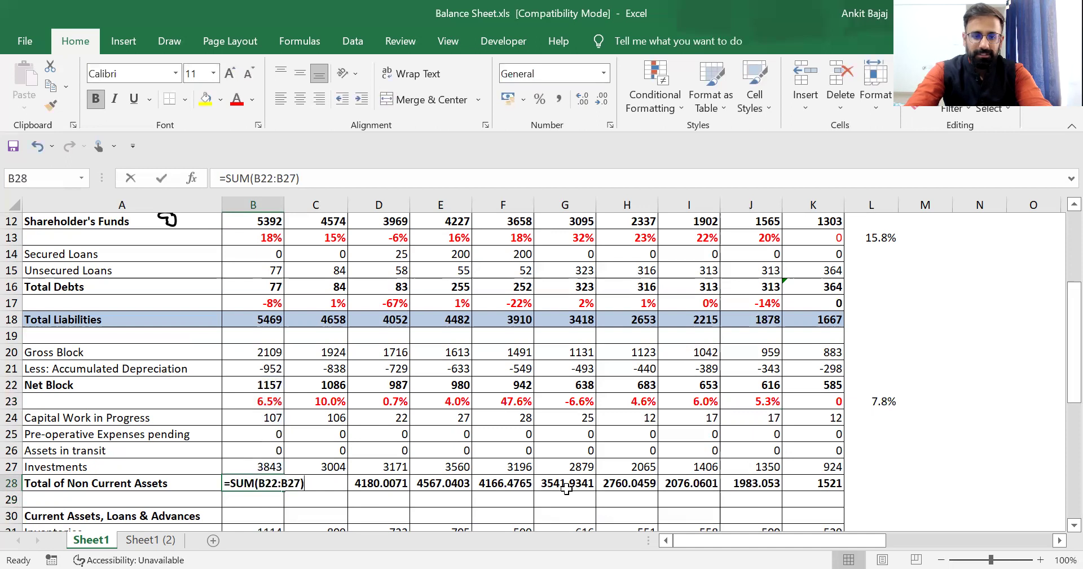
key("Escape")
type("=")
key("Up")
key("Up")
key("Up")
key("Up")
key("Up")
key("Up")
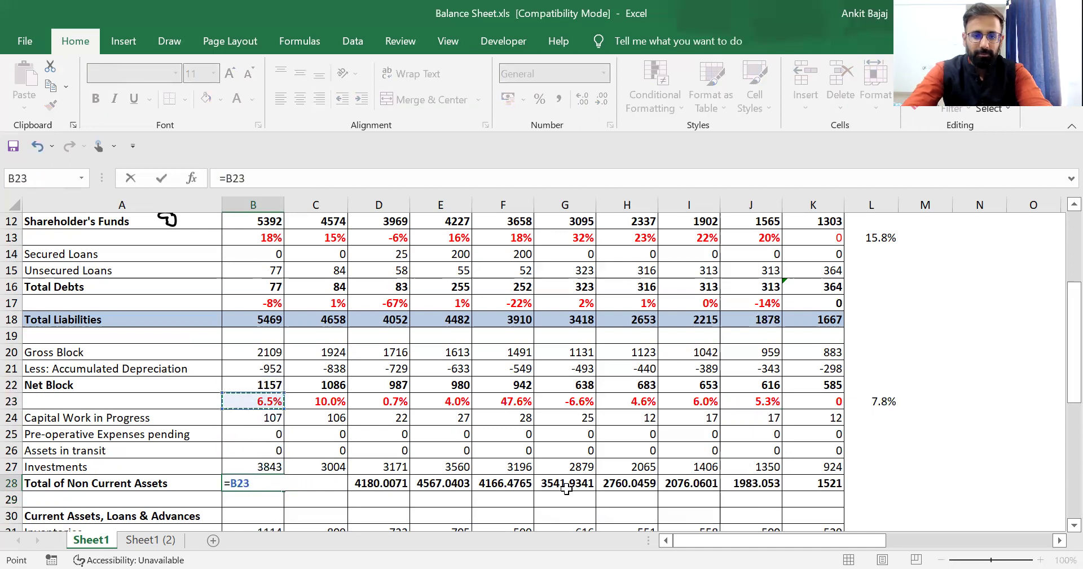
type("+")
key("Up")
key("Up")
key("Up")
key("Up")
type("+")
key("Up")
key("Up")
key("Up")
type("+")
key("Up")
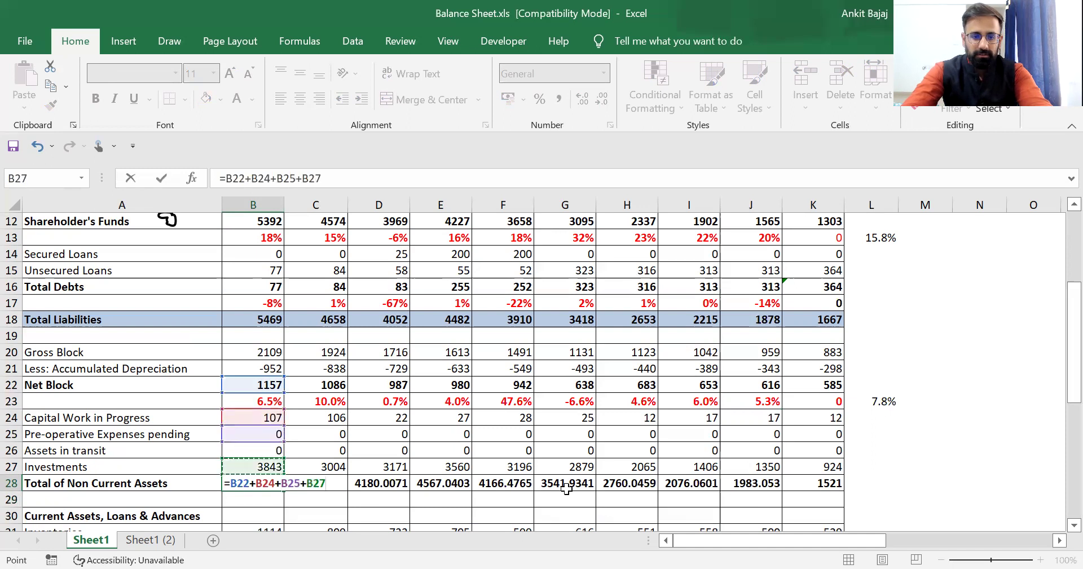
type("+")
key("Up")
key("Up")
key("Return")
key("Up")
Copy the corrected B28 total formula across C28:K28.
key("ctrl+c")
key("Right")
key("shift+Right")
key("shift+Right")
key("shift+Right")
key("shift+Right")
key("shift+Right")
key("shift+Right")
key("shift+Right")
key("shift+Right")
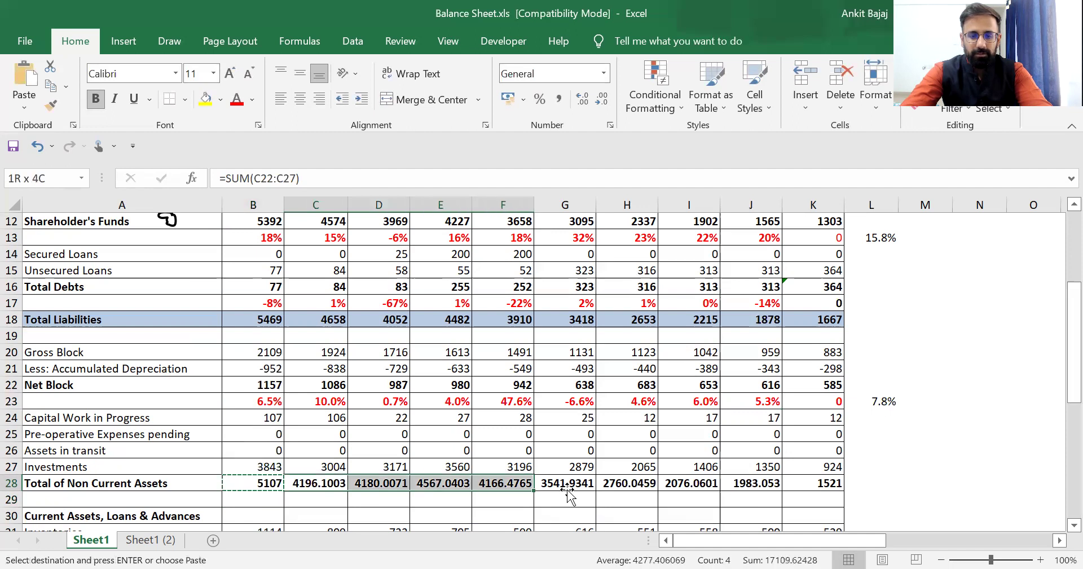
key("ctrl+v")
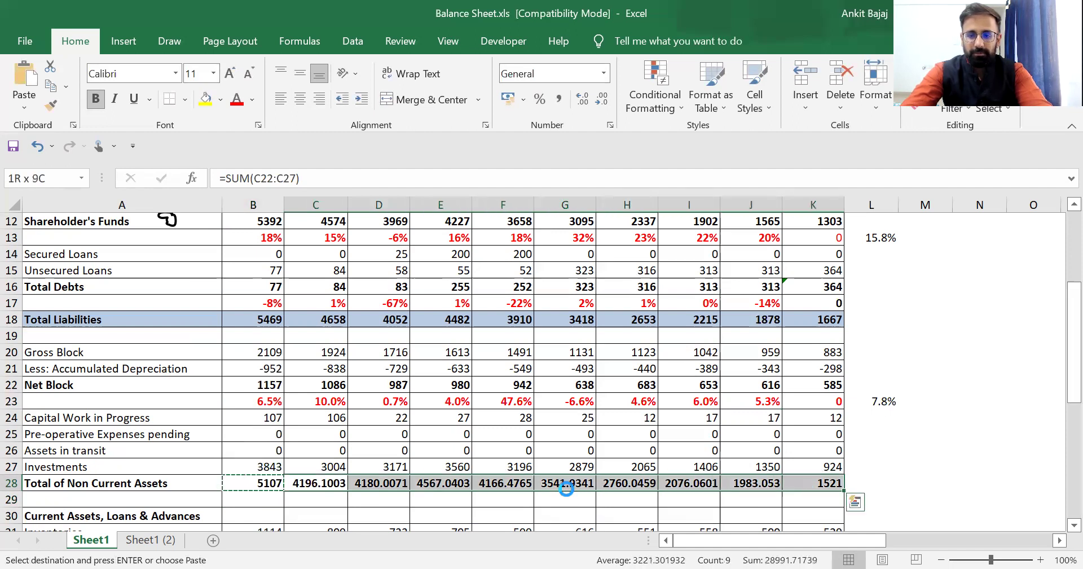
key("Down")
key("Down")
key("Down")
key("Down")
key("Up")
key("Up")
key("Up")
key("Up")
key("Up")
key("Up")
key("Up")
key("Down")
key("Down")
key("Down")
key("Down")
key("Left")
key("Down")
key("Down")
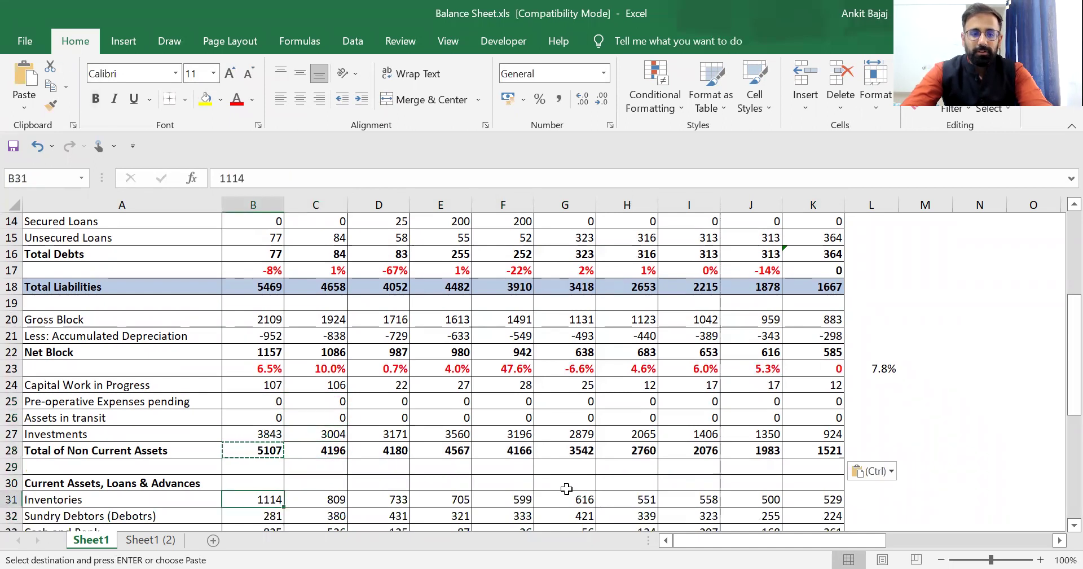
key("Down")
key("Down")
Copy the Net Block growth row B23:L23 into row 29 under Total of Non Current Assets.
key("Right")
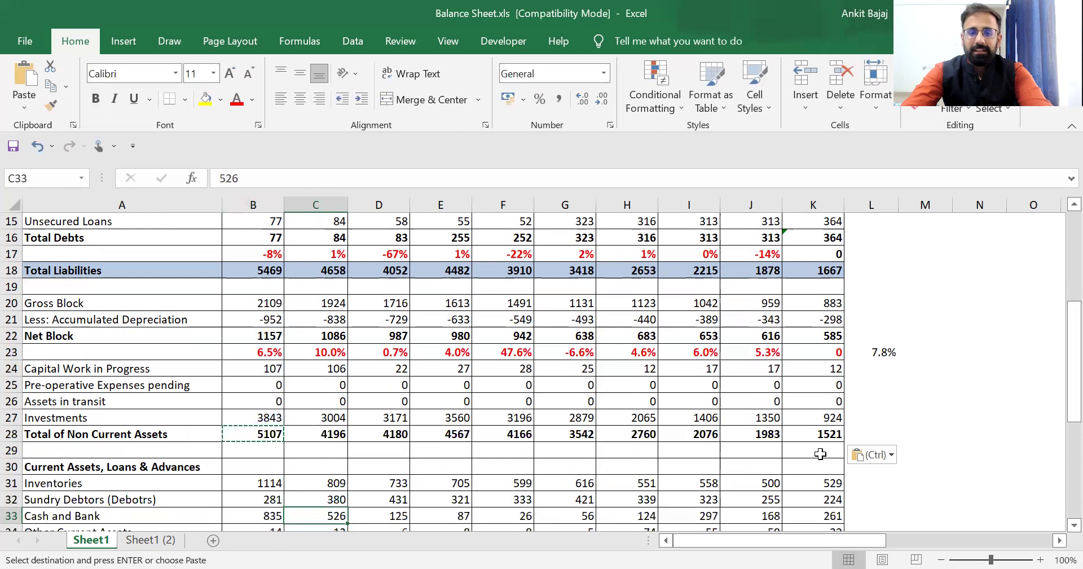
left_click(255, 346)
key("ctrl+shift+Right")
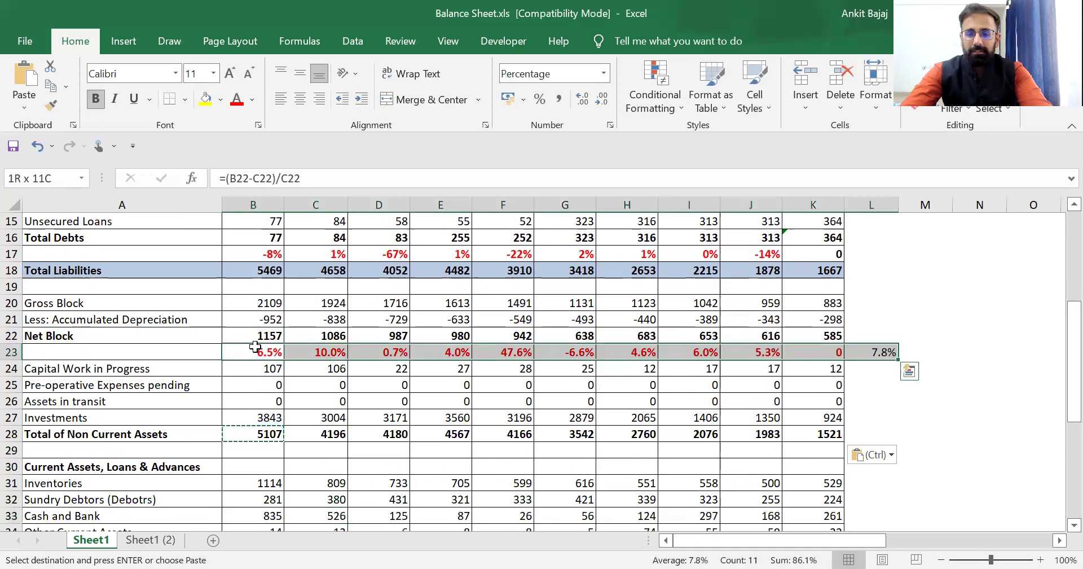
key("ctrl+c")
key("Down")
key("Down")
key("Down")
key("Down")
key("Down")
key("Down")
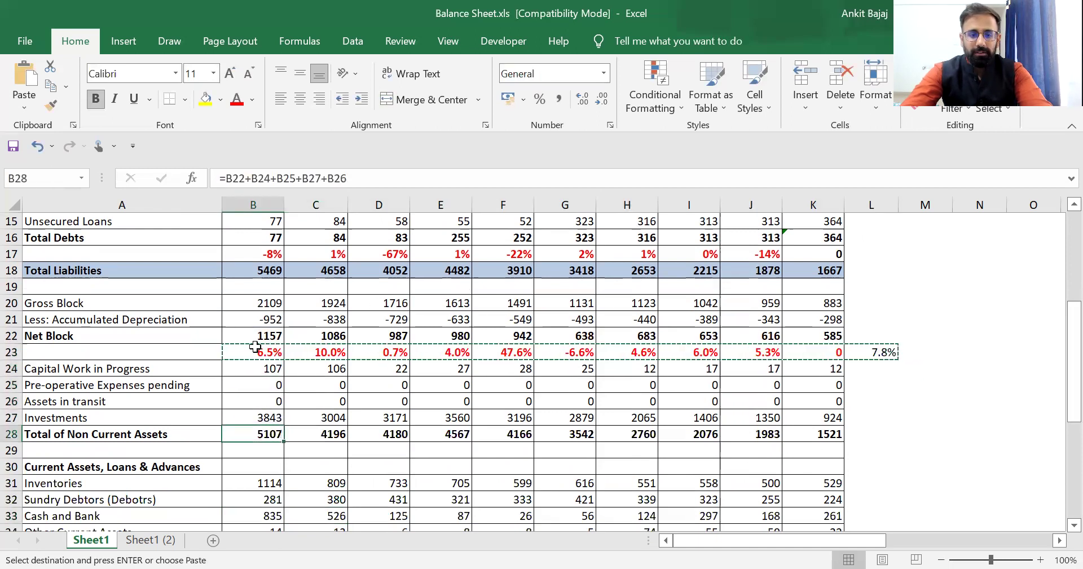
key("ctrl+v")
Check the pasted growth in J29 and L29, then bold the 7.8% average in L23.
key("Down")
key("Down")
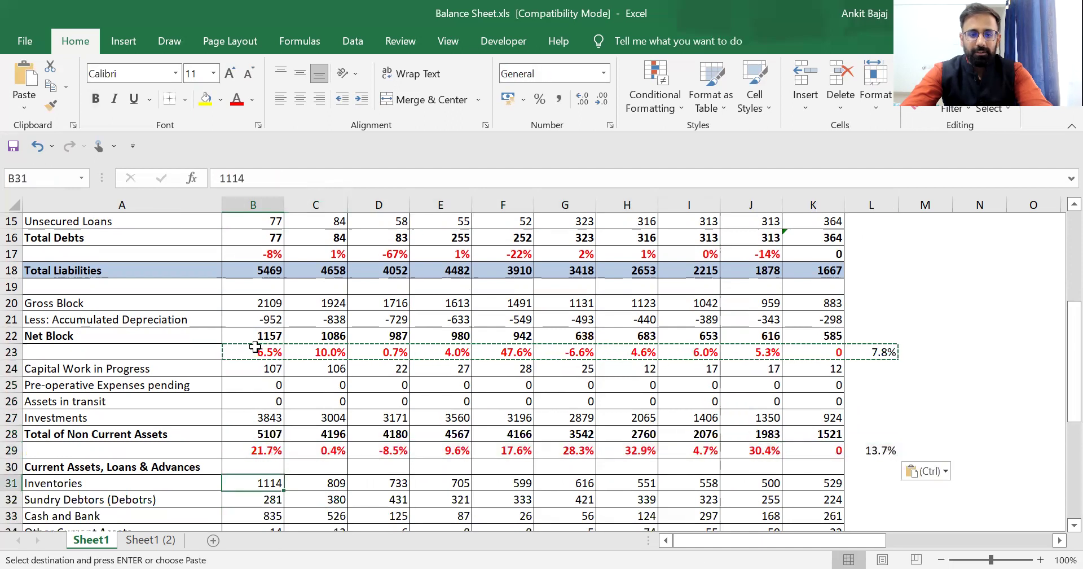
key("Down")
key("Down")
key("Down")
key("Down")
key("Down")
key("Down")
key("Down")
key("Down")
key("Down")
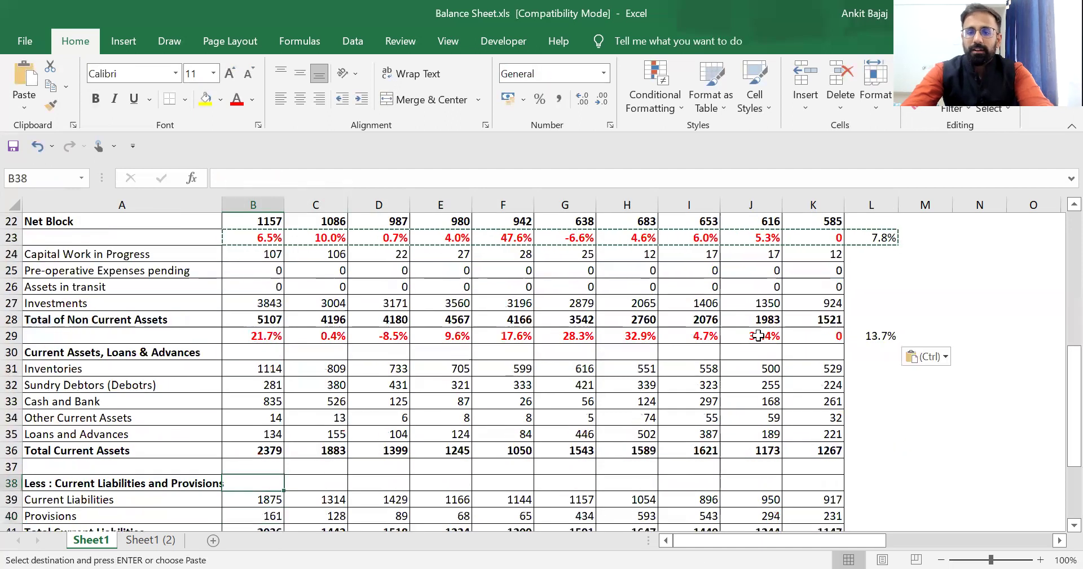
left_click(758, 335)
key("Right")
key("Right")
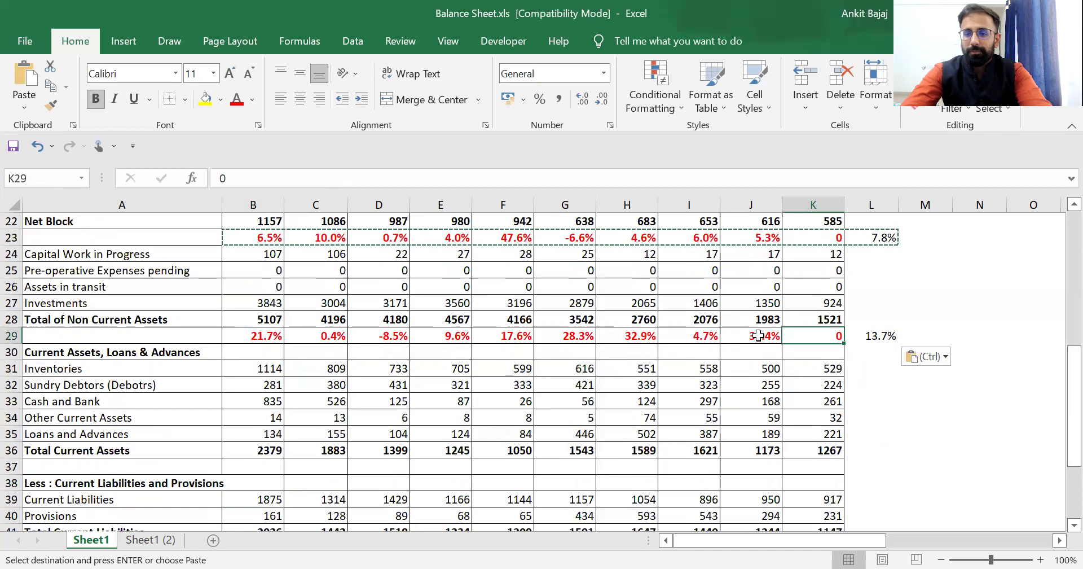
key("Escape")
key("Up")
key("Up")
key("Up")
key("Up")
key("Up")
key("Up")
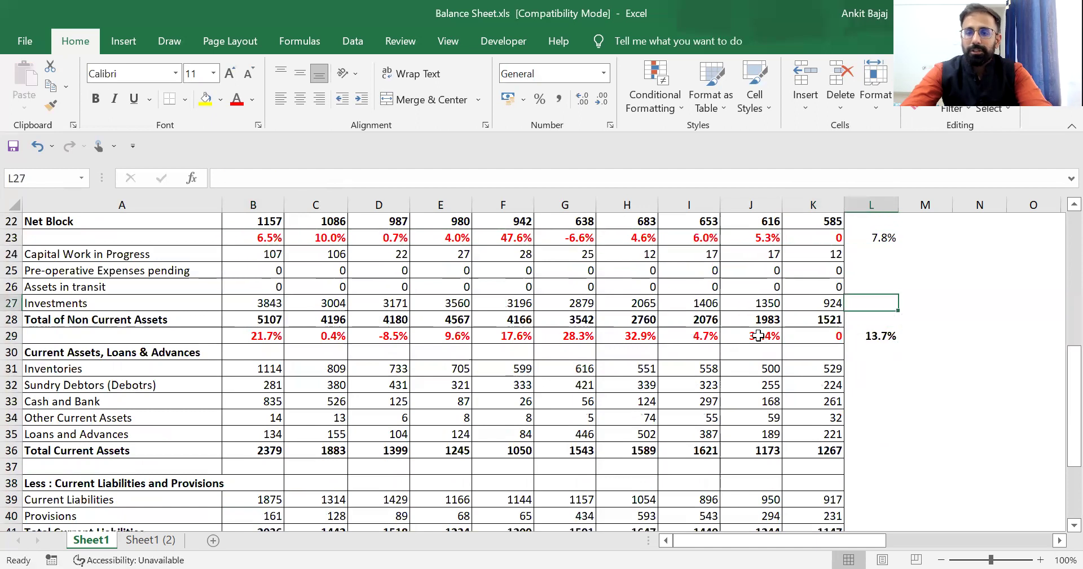
key("ctrl+b")
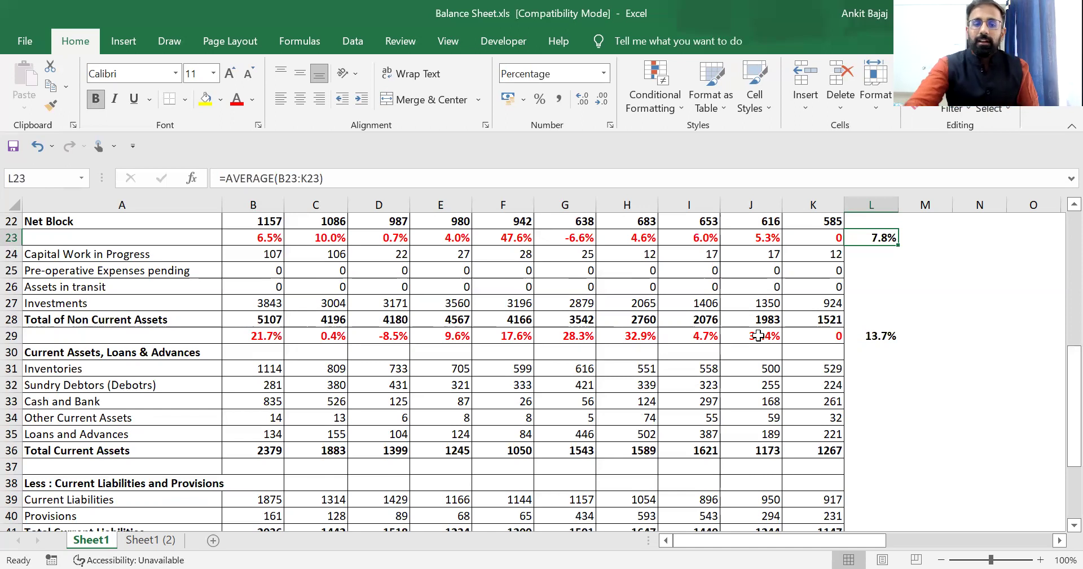
Copy the growth cells B29:K29.
key("Down")
key("Down")
key("Down")
key("Down")
key("Down")
key("Down")
key("Down")
key("Down")
key("Down")
key("Down")
key("Down")
key("Down")
key("Down")
key("Down")
key("Down")
key("Down")
key("Down")
key("Down")
key("Down")
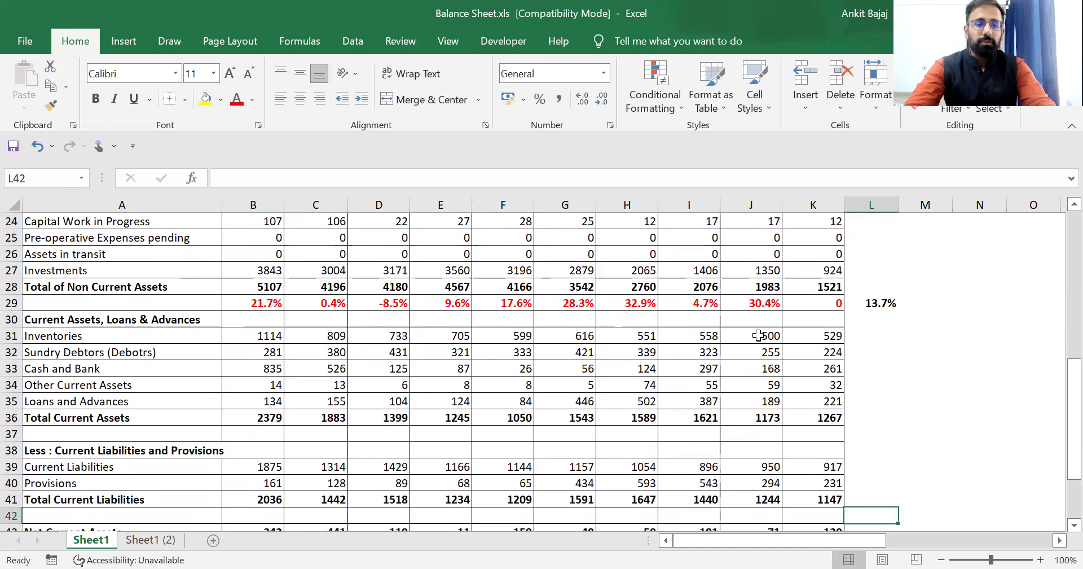
left_click(241, 300)
key("Left")
key("Right")
key("Right")
key("Right")
key("Right")
key("Right")
key("Right")
key("Right")
key("Right")
key("Right")
key("Right")
key("Right")
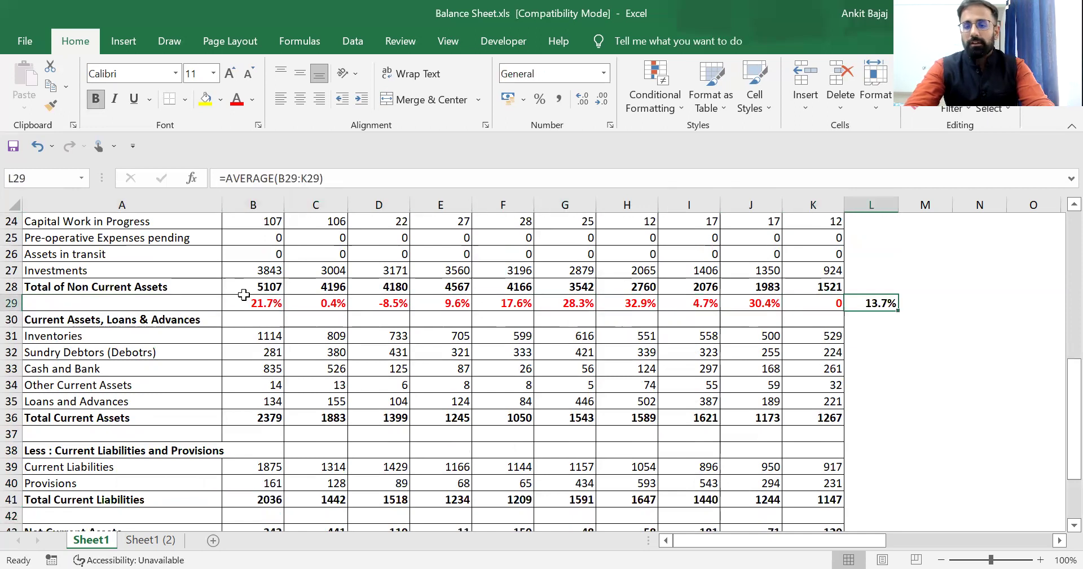
key("Left")
key("ctrl+shift+Left")
key("ctrl+c")
key("Down")
Paste the copied growth formulas into B37 under Total Current Assets.
key("Down")
key("ctrl+Down")
key("Down")
key("Down")
key("Down")
key("Down")
key("Up")
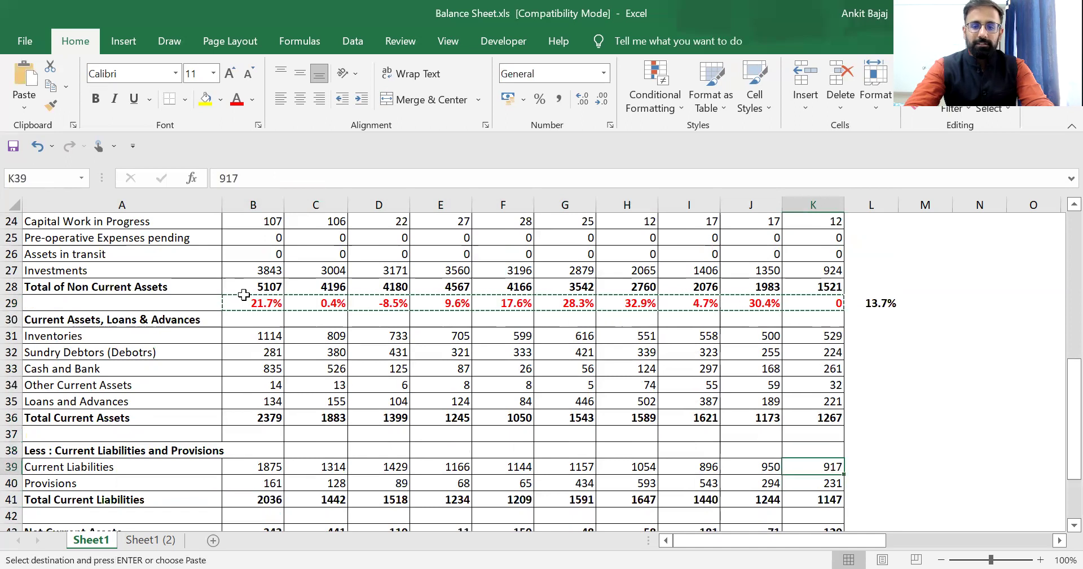
key("Up")
key("Left")
key("Up")
key("Up")
key("Left")
key("Left")
key("Left")
key("Left")
key("Left")
key("Left")
key("Left")
key("Left")
key("Down")
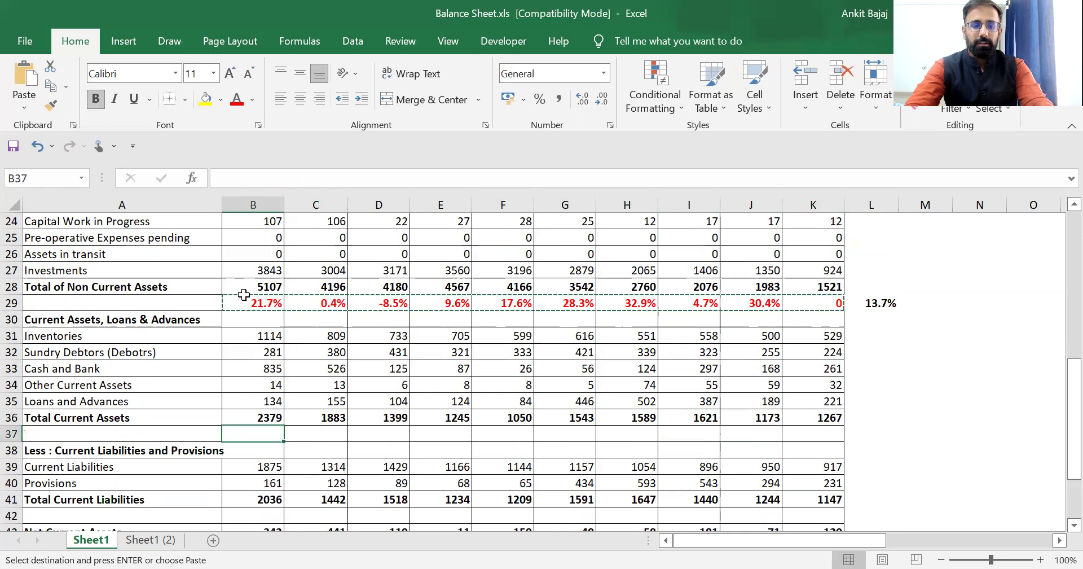
key("ctrl+v")
key("Right")
key("Right")
key("Right")
key("Right")
key("Right")
key("Right")
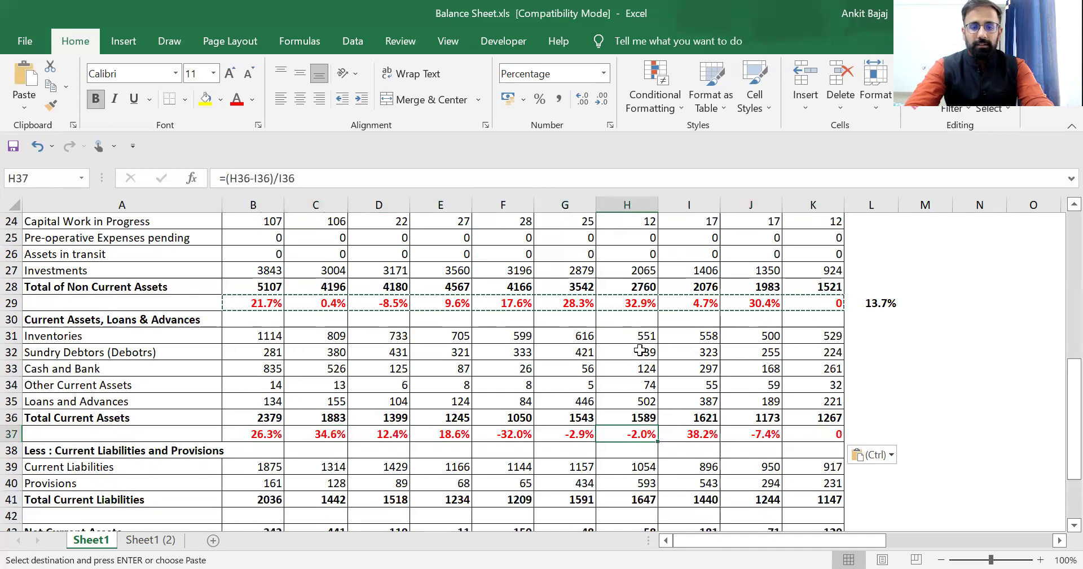
Copy the 13.7% average from L29 into L37, giving 8.6%.
left_click(870, 303)
key("ctrl+c")
key("Down")
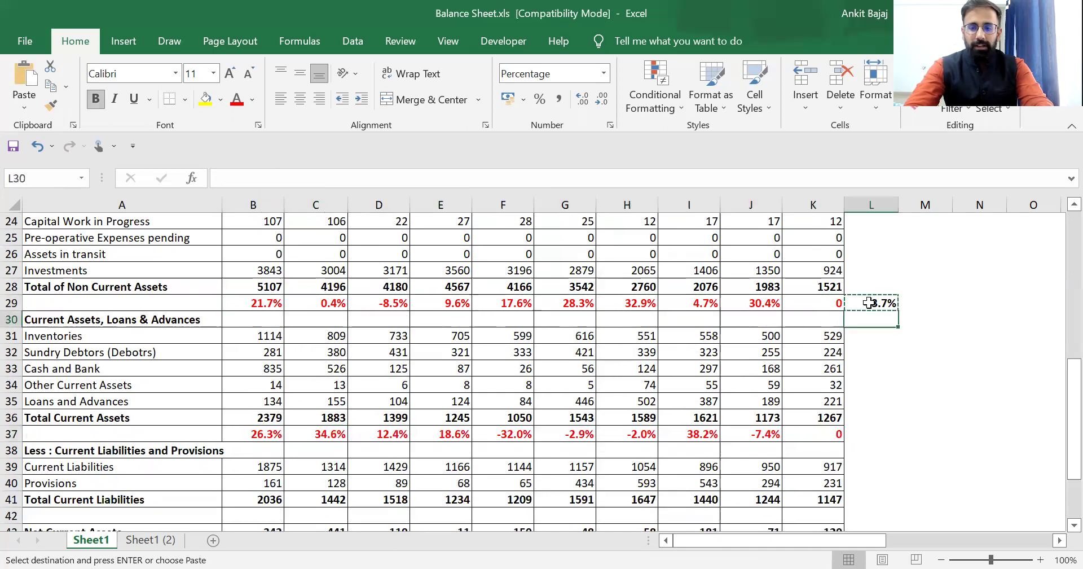
key("Down")
key("Down")
key("Down")
key("Down")
key("Down")
key("Down")
key("Down")
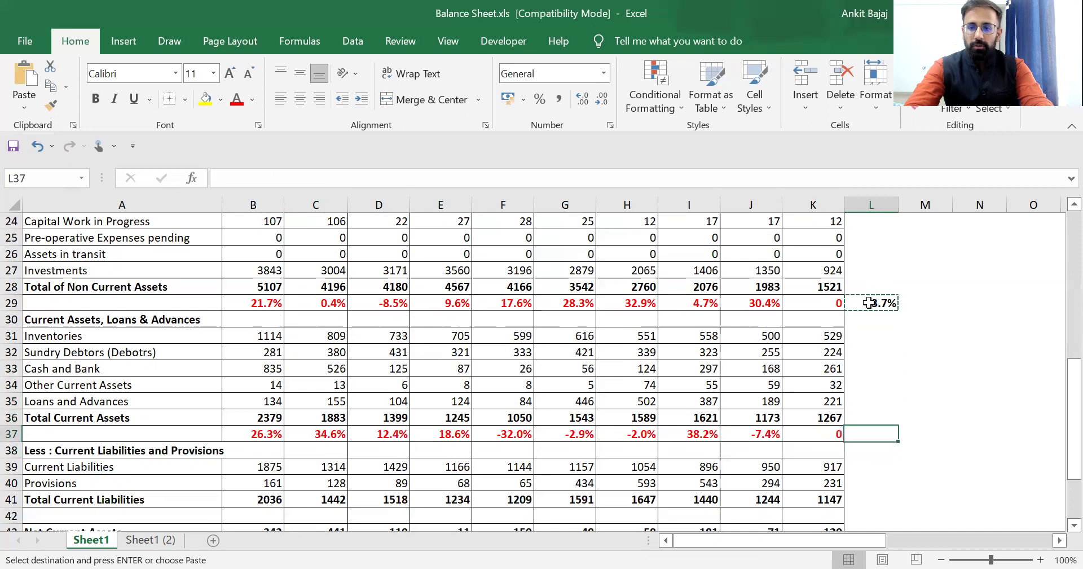
key("ctrl+v")
key("Down")
key("Up")
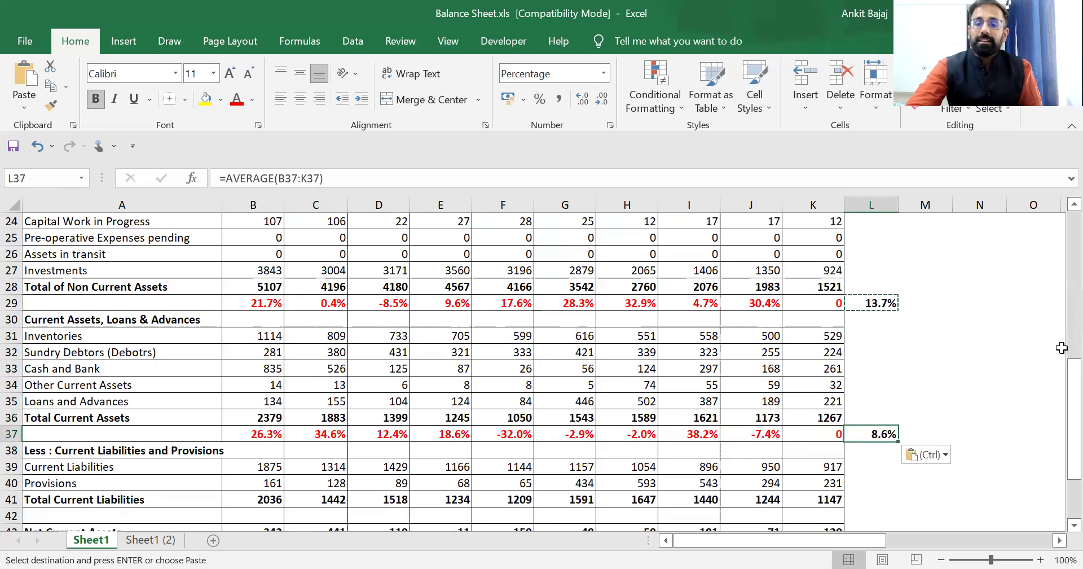
key("Left")
key("Left")
key("Left")
key("Up")
key("Up")
key("Up")
key("Up")
key("Up")
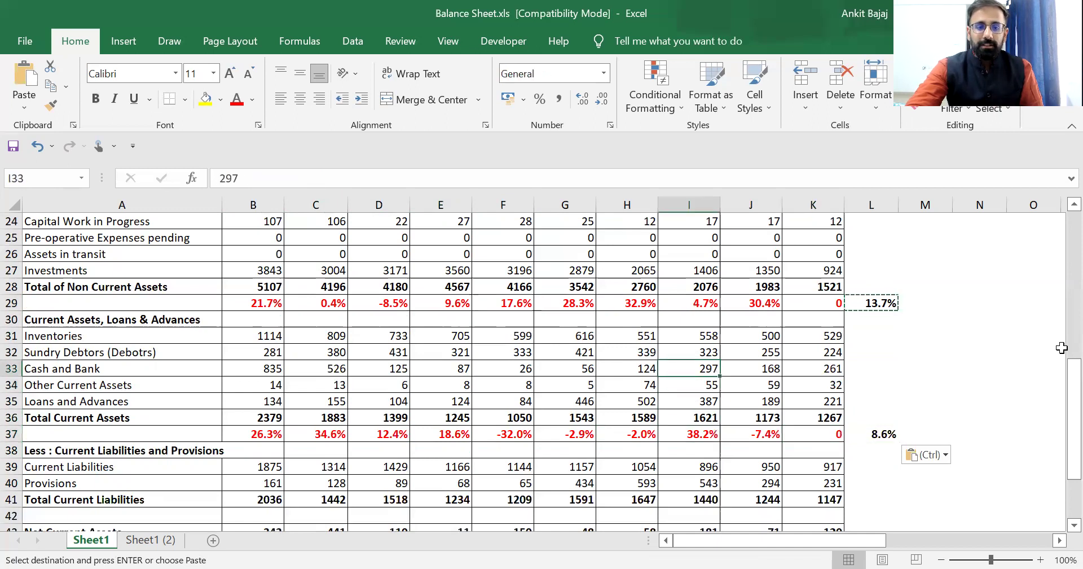
key("Right")
key("Right")
key("Right")
key("Right")
key("Right")
key("Left")
key("Left")
key("Left")
key("Left")
key("Left")
key("Left")
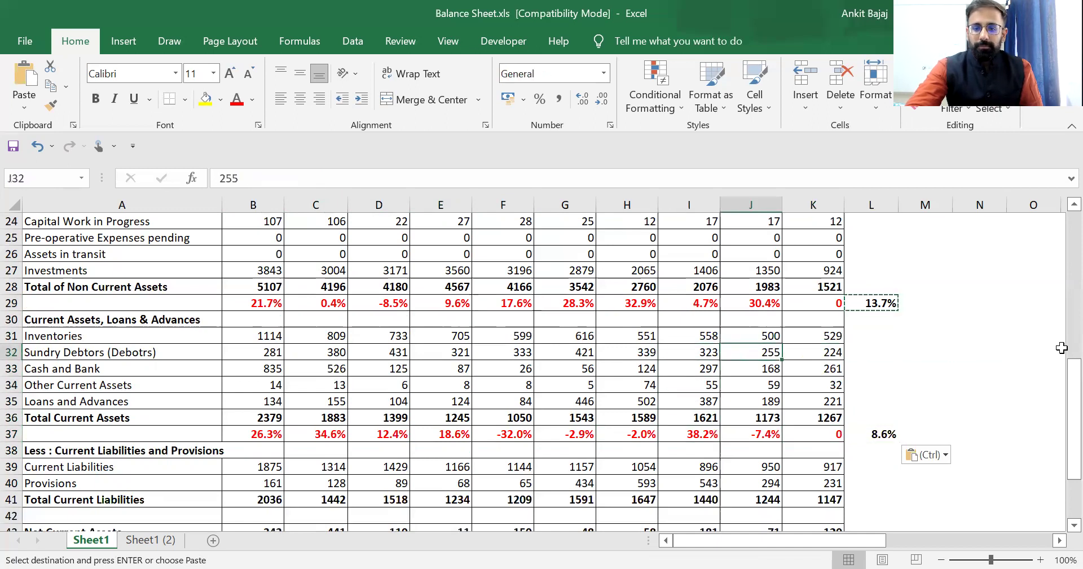
key("Left")
key("Left")
key("Left")
key("Left")
key("Left")
key("Left")
key("Left")
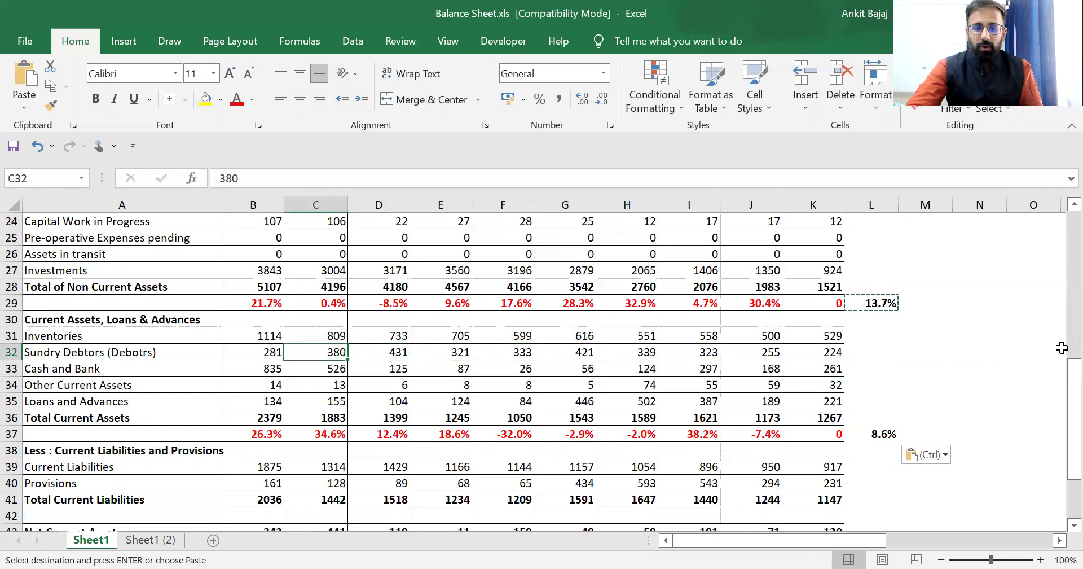
key("Right")
key("Right")
key("Down")
key("Left")
key("Right")
key("Right")
key("Right")
key("Right")
key("Right")
key("Right")
key("Right")
key("Right")
key("Right")
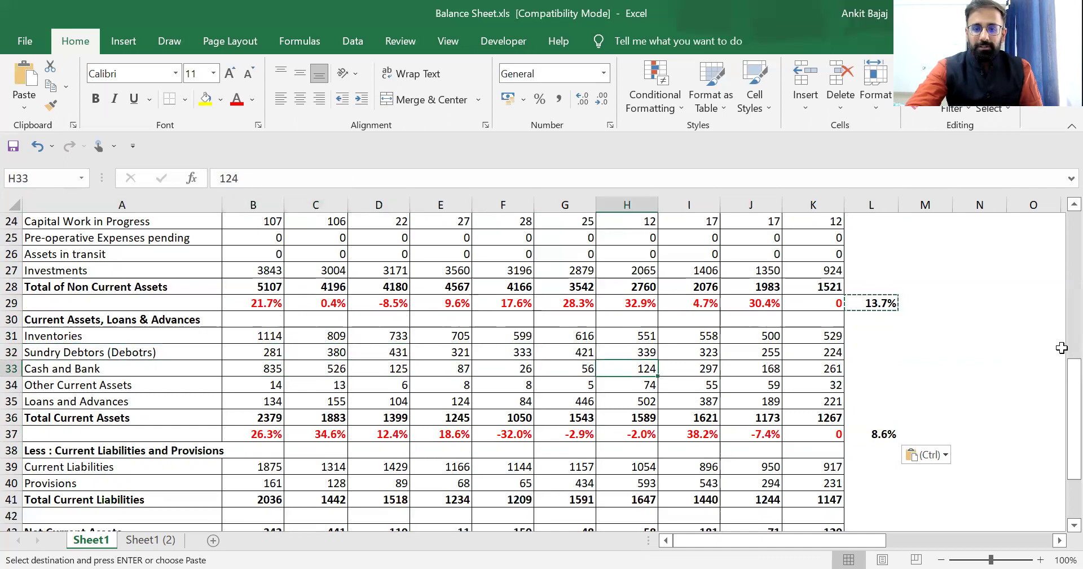
key("Left")
key("Down")
key("Down")
key("Up")
key("Up")
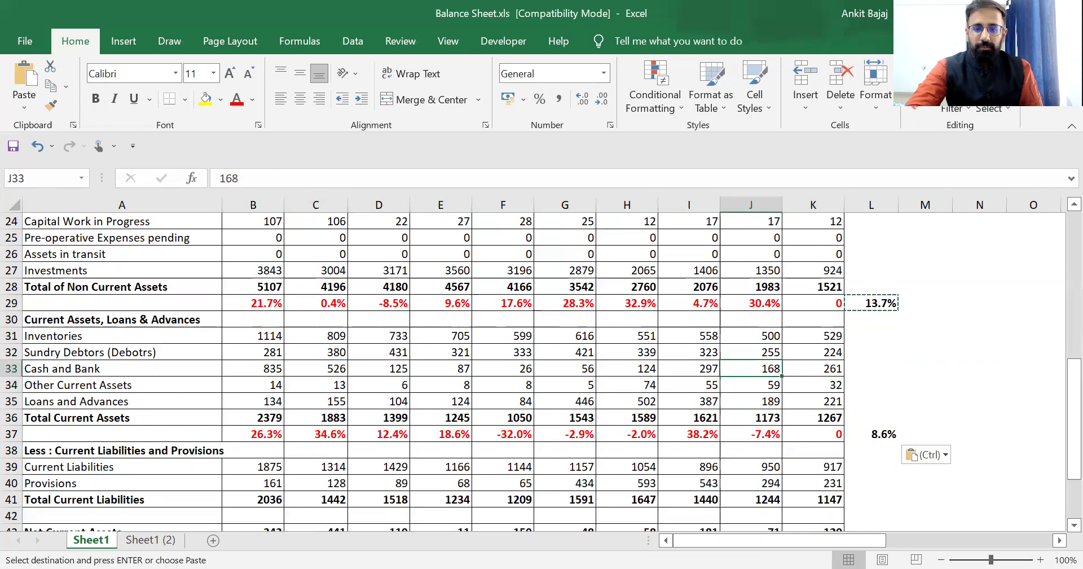
left_click(779, 402)
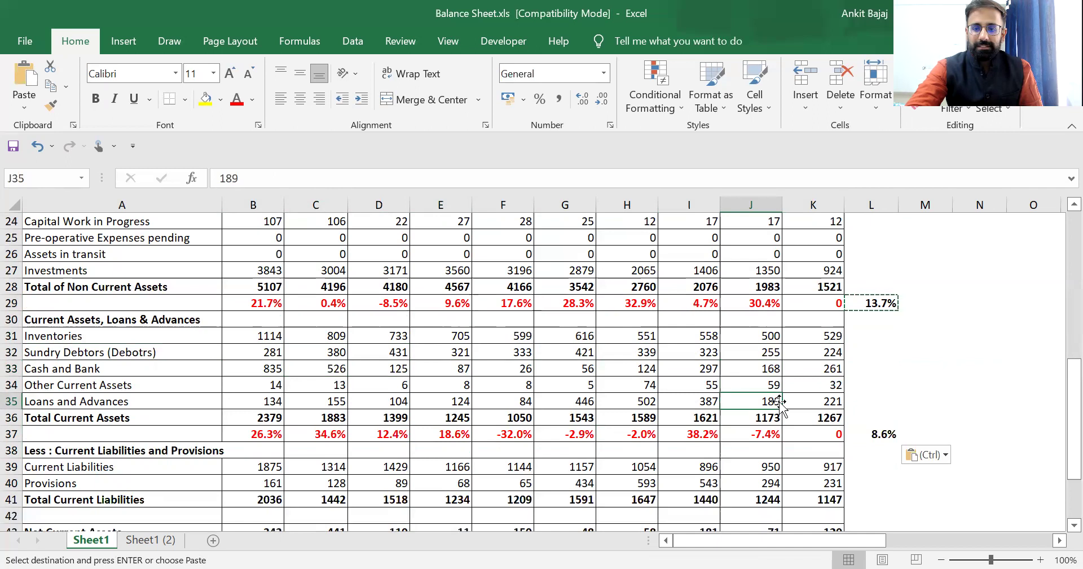
key("Left")
key("Left")
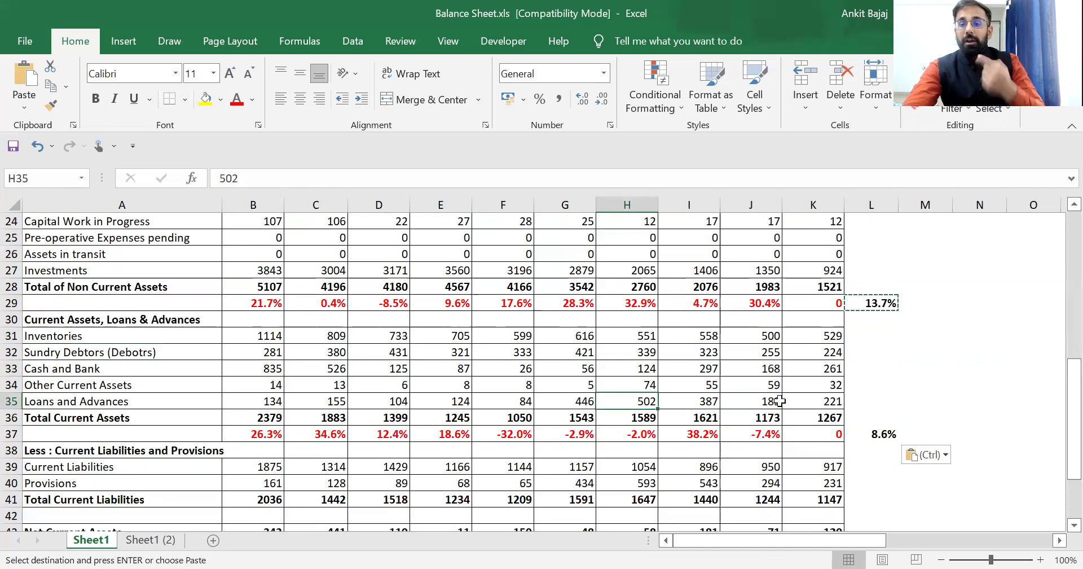
key("Up")
key("Up")
key("Up")
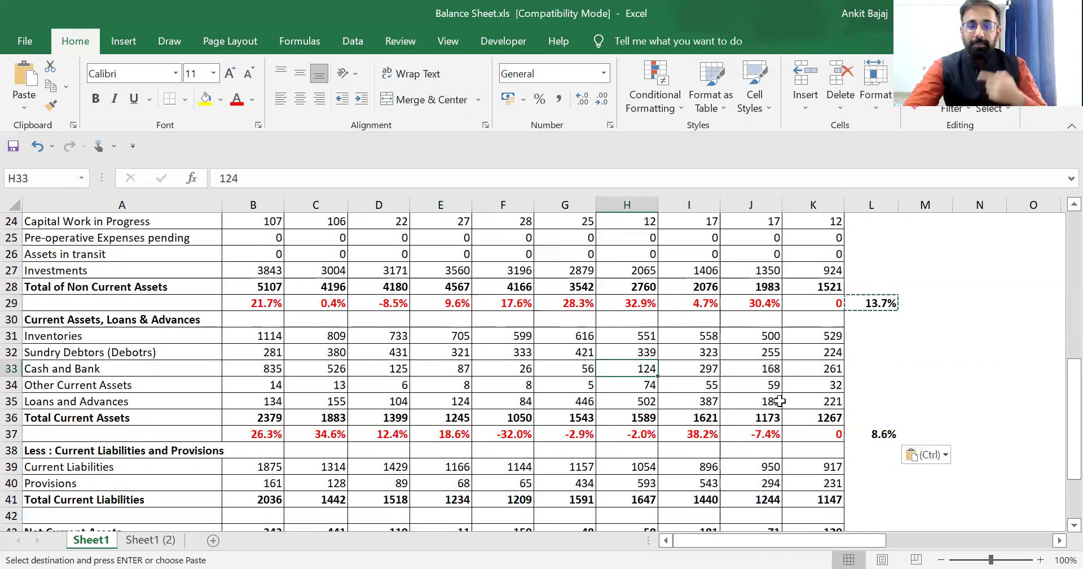
key("Left")
key("Left")
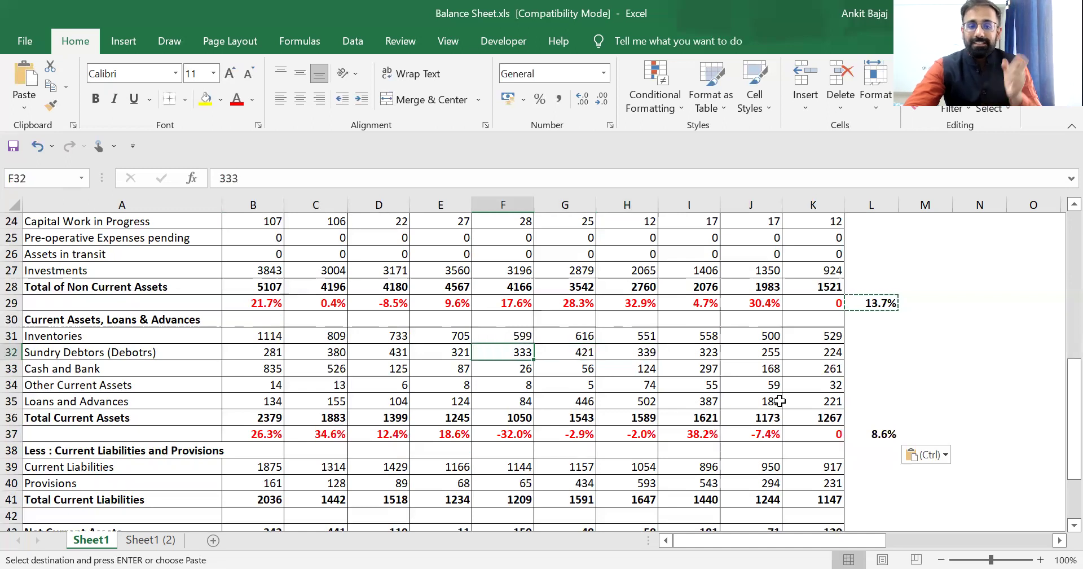
key("Down")
key("Right")
key("Right")
key("Right")
key("Right")
key("Right")
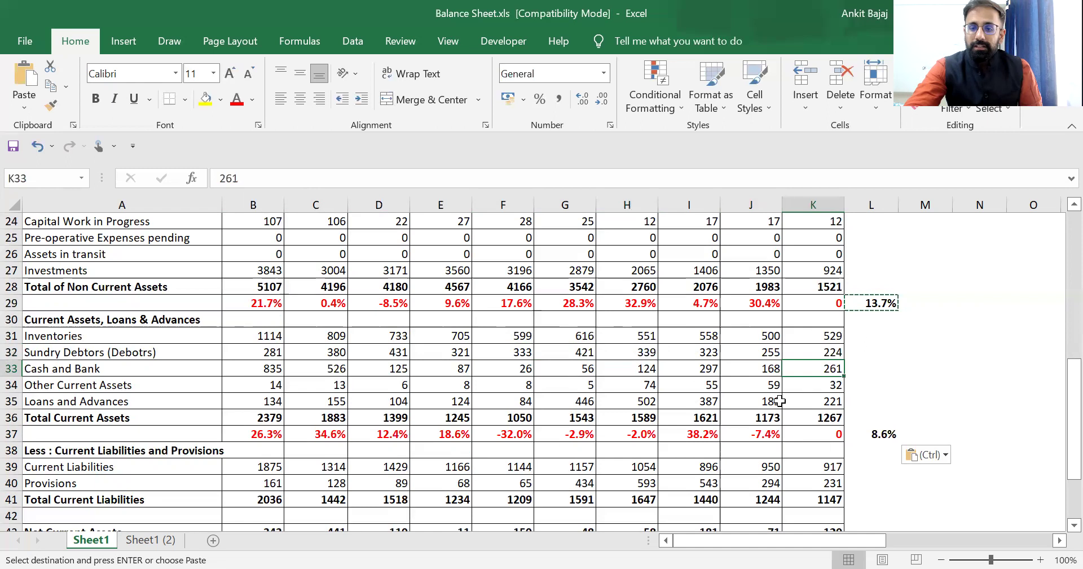
key("Left")
key("Left")
key("Right")
key("Right")
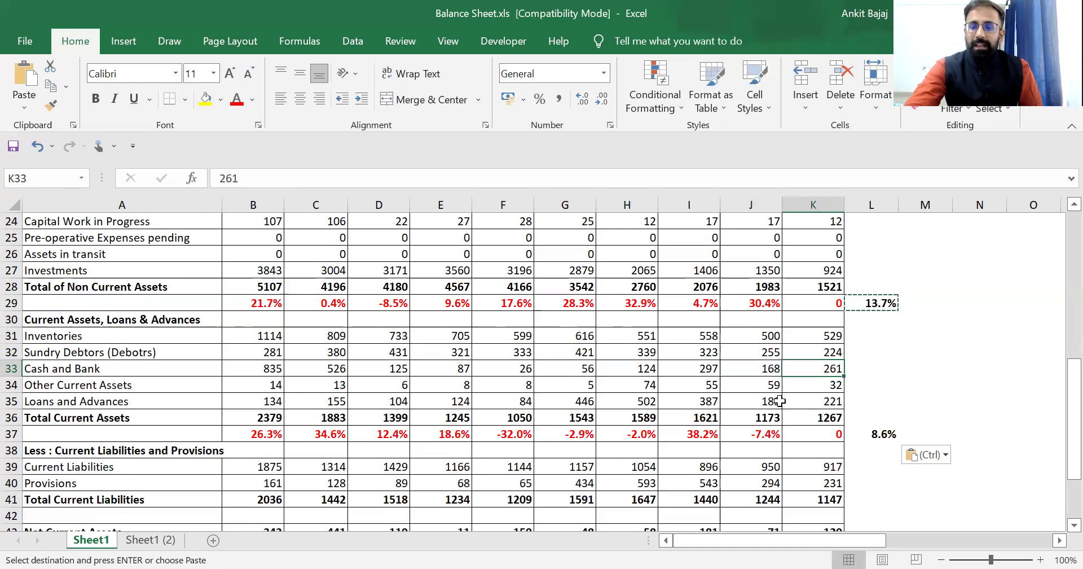
key("Left")
key("Left")
key("Left")
key("Left")
key("Left")
key("Left")
key("Left")
key("Left")
key("Left")
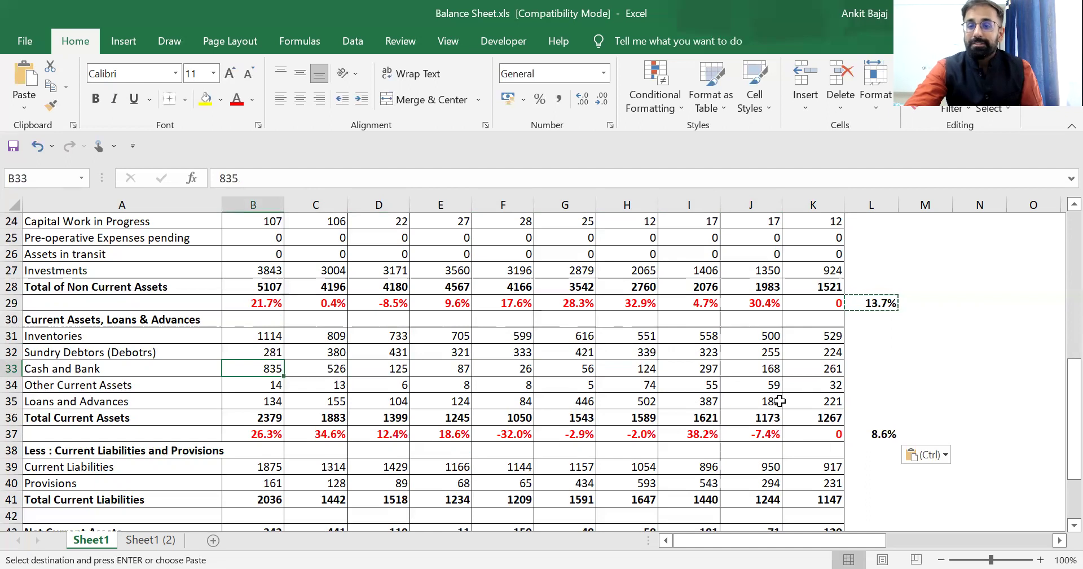
key("Down")
key("Down")
key("Down")
key("Down")
key("Down")
key("Down")
key("Down")
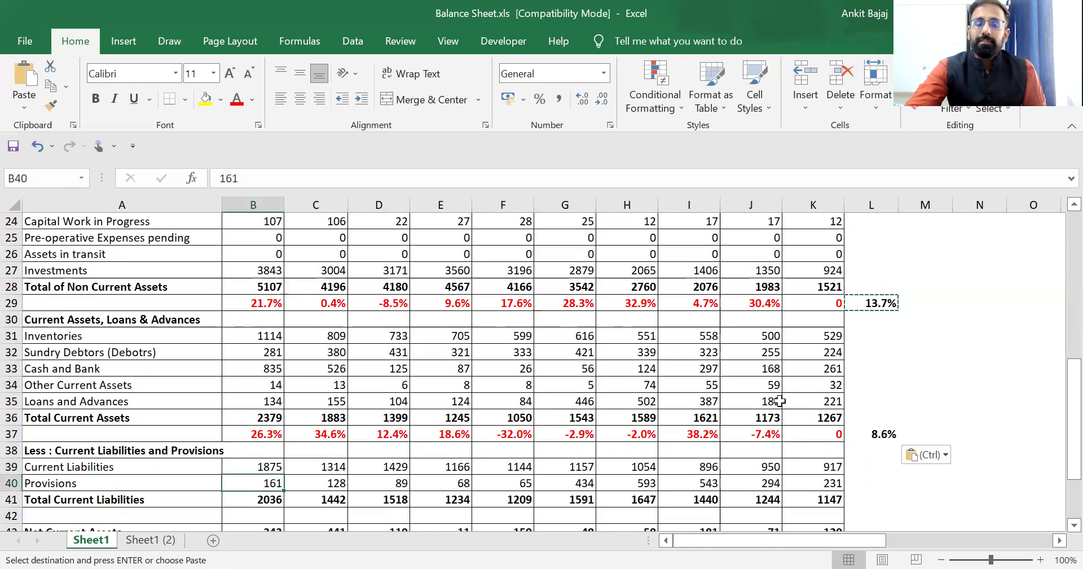
key("Down")
key("Down")
key("Down")
key("Down")
key("Down")
key("Down")
key("Down")
key("Down")
key("Down")
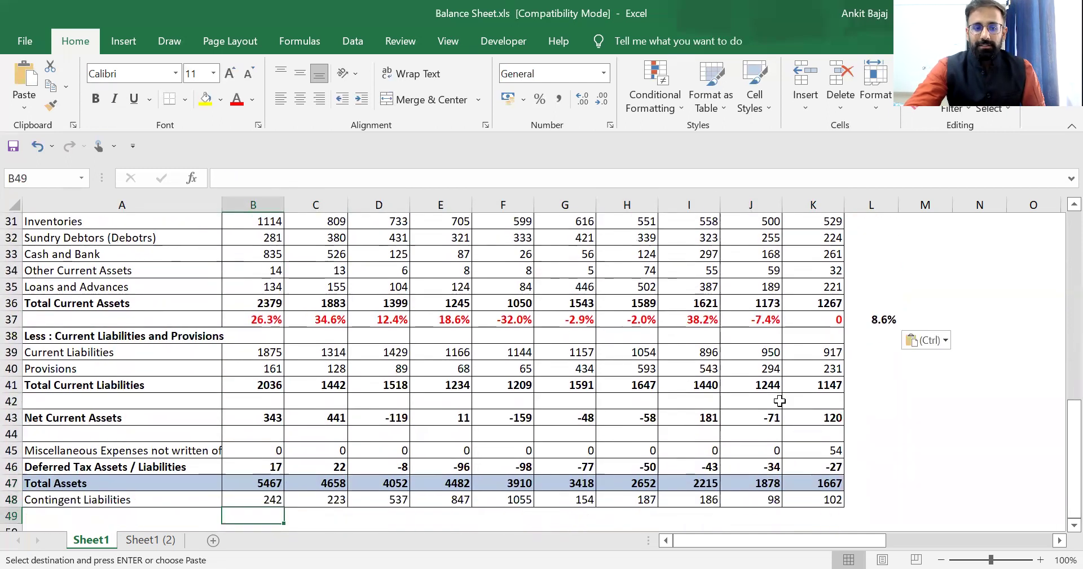
key("Up")
key("Up")
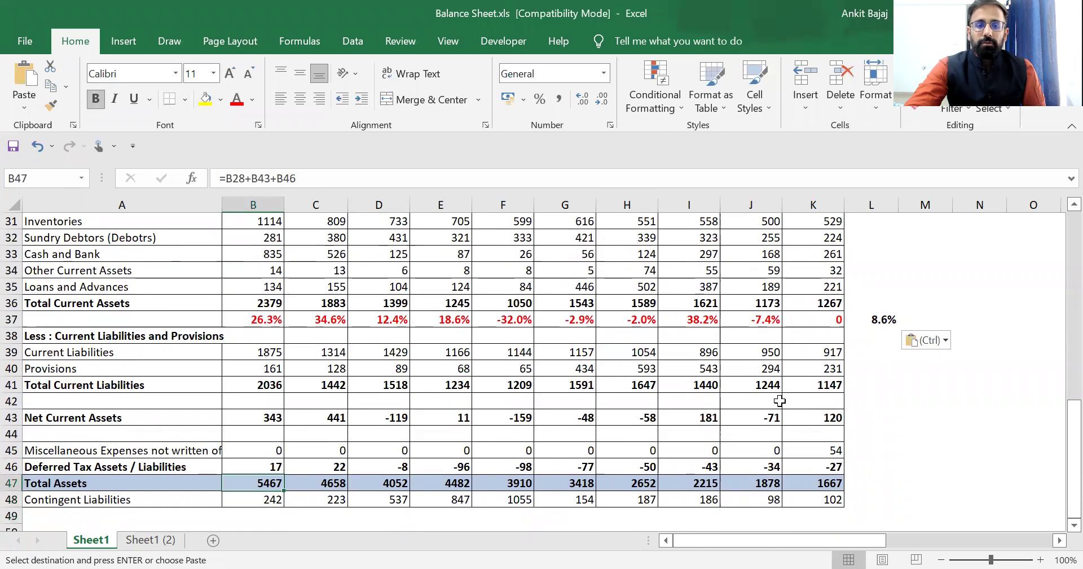
key("Up")
key("Up")
key("Up")
key("Up")
key("Up")
key("Up")
key("Up")
key("Up")
key("Up")
key("Up")
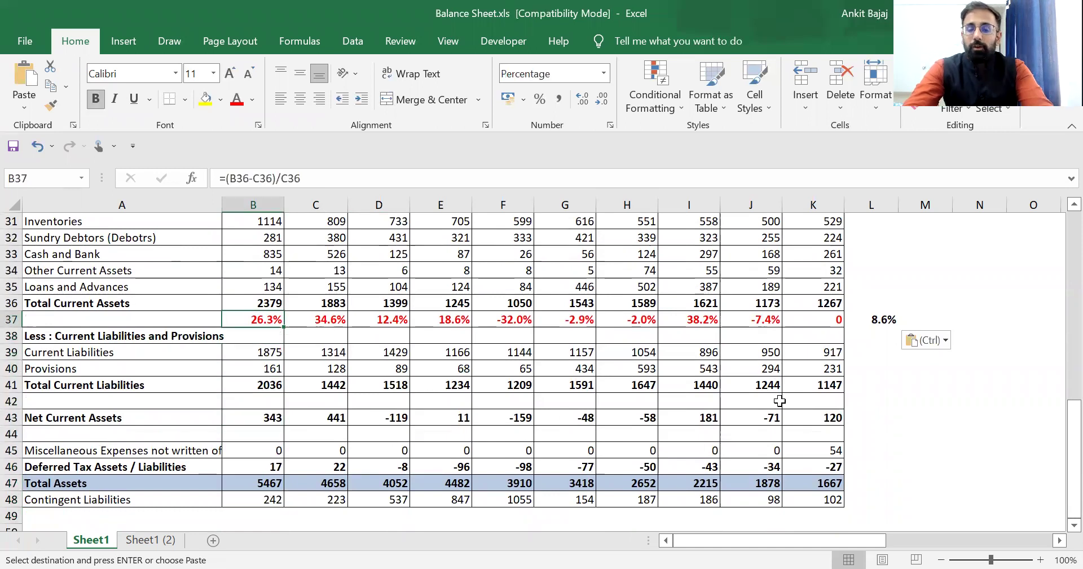
Copy the current assets growth row B37:L37 into B42 under Total Current Liabilities.
key("ctrl")
key("Escape")
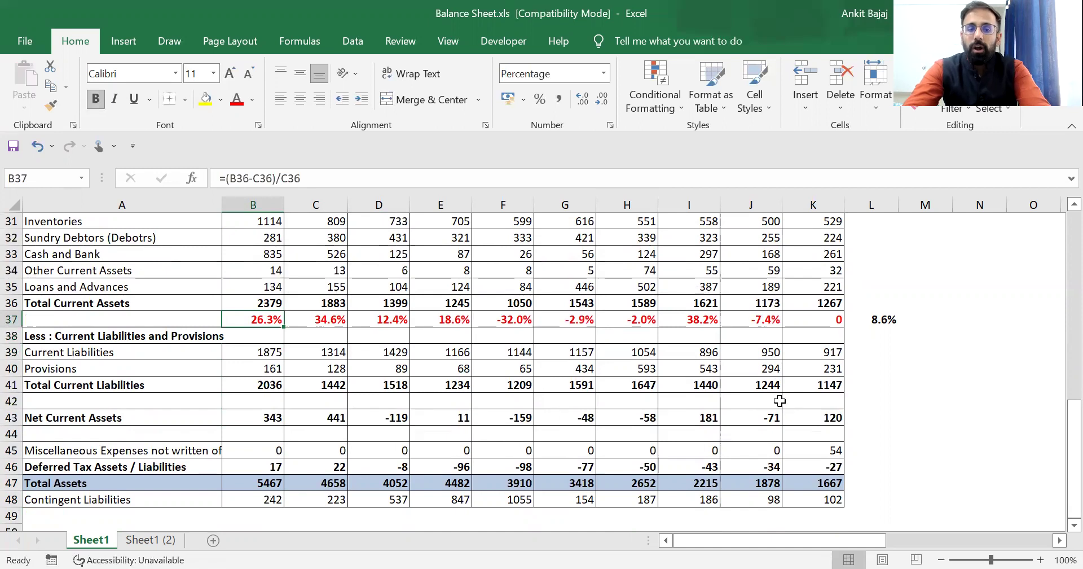
key("ctrl+shift+Right")
key("ctrl+c")
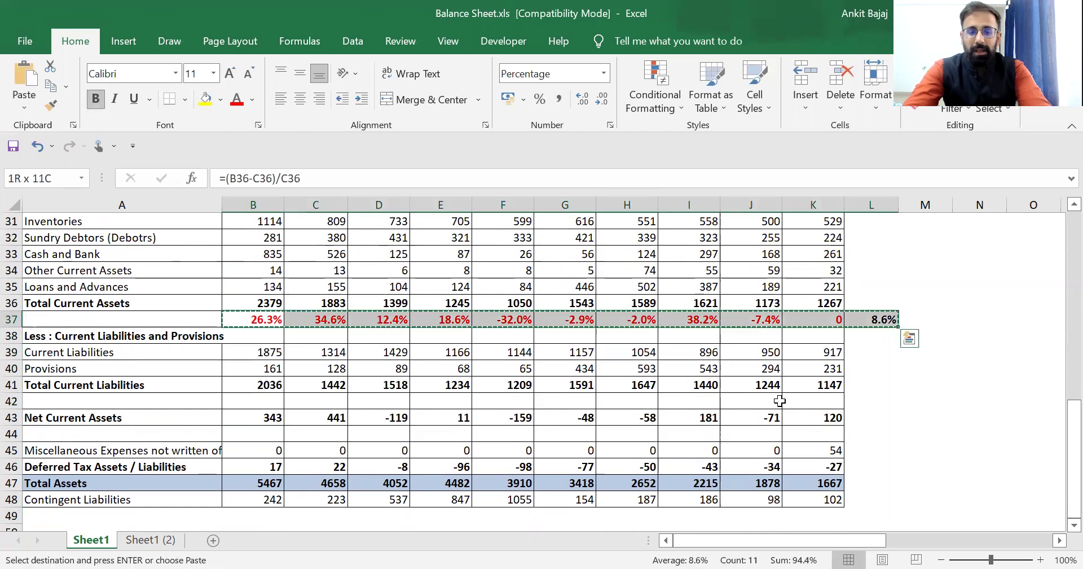
key("Down")
key("Down")
key("Down")
key("Down")
key("Down")
key("ctrl+v")
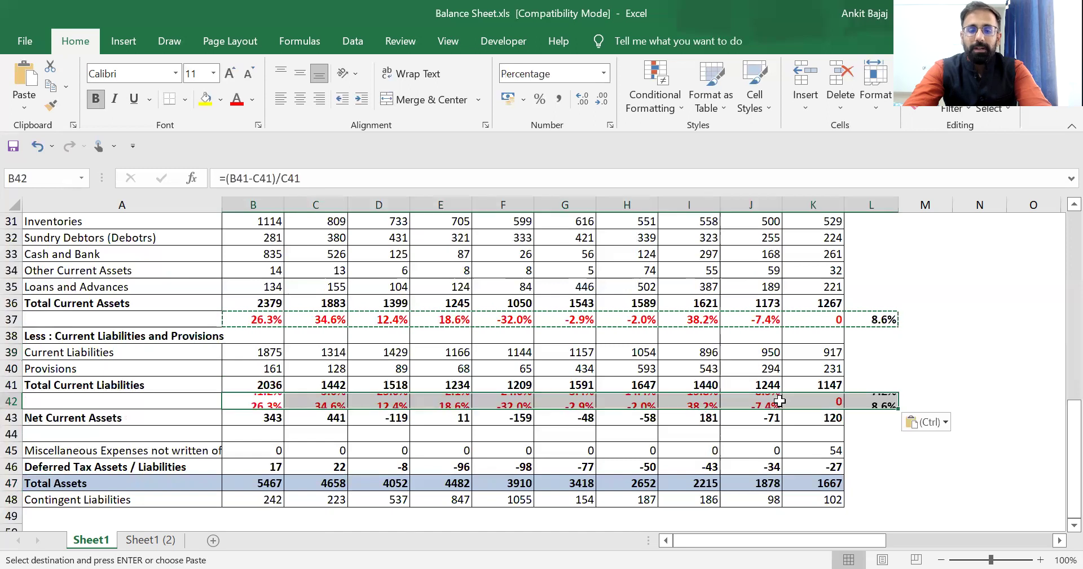
Check row 42's growth values from 41.2% in 2021 through the 7.2% average.
key("Right")
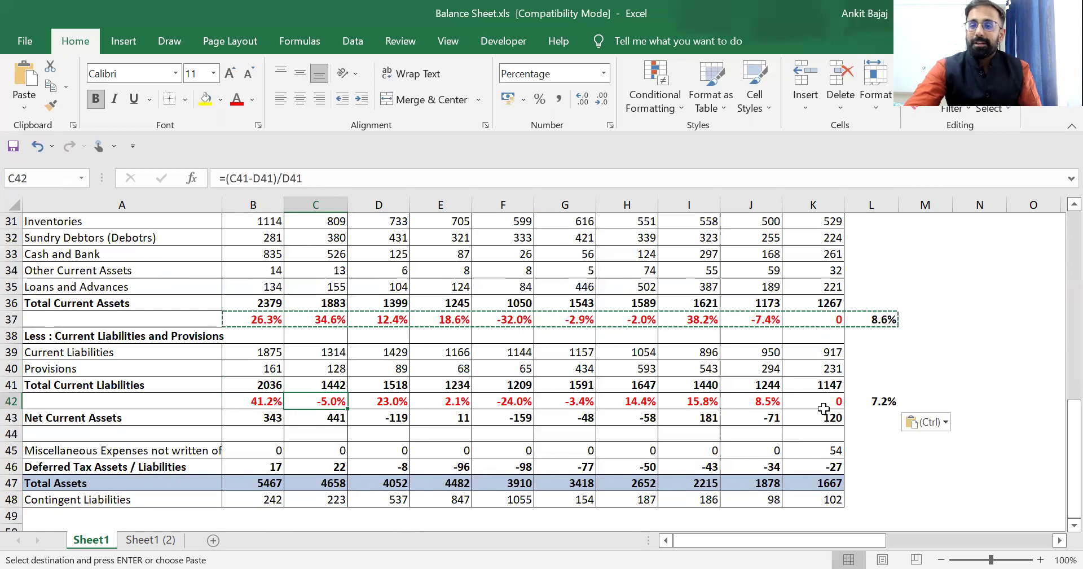
key("Up")
key("Up")
key("Up")
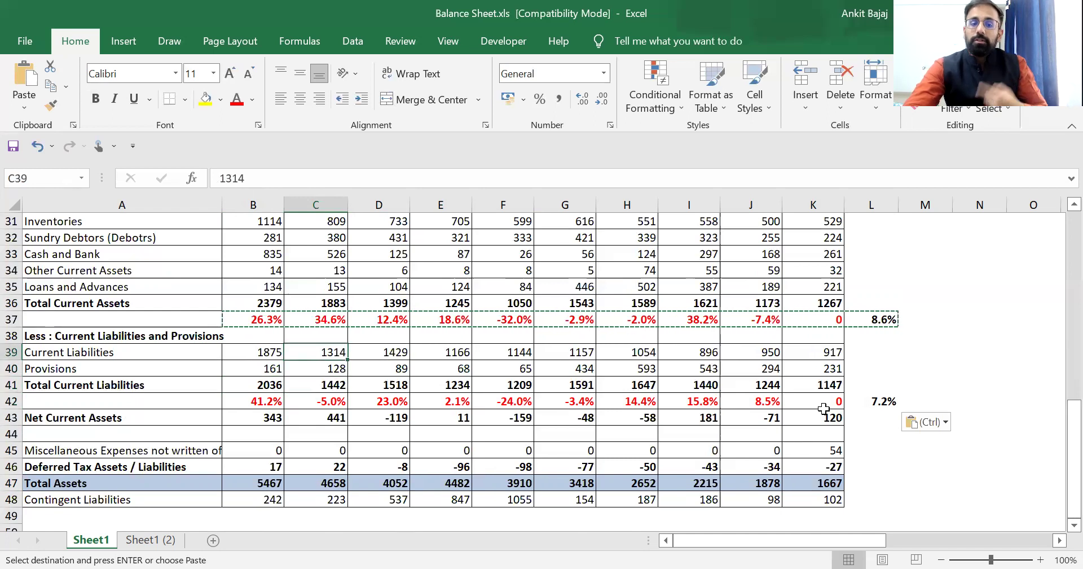
key("Down")
key("Down")
key("Down")
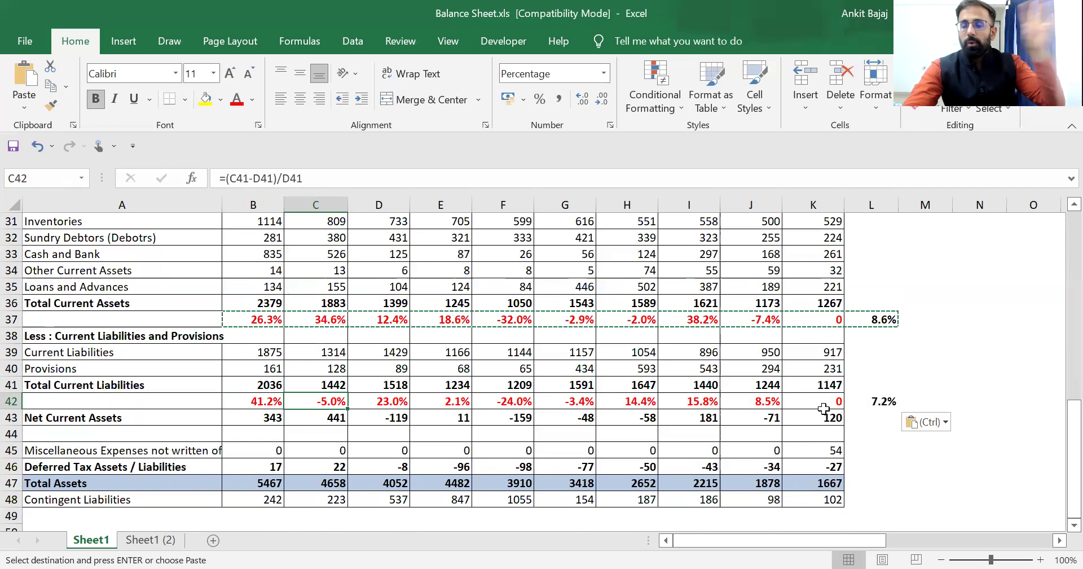
key("Right")
key("Right")
key("Right")
key("Right")
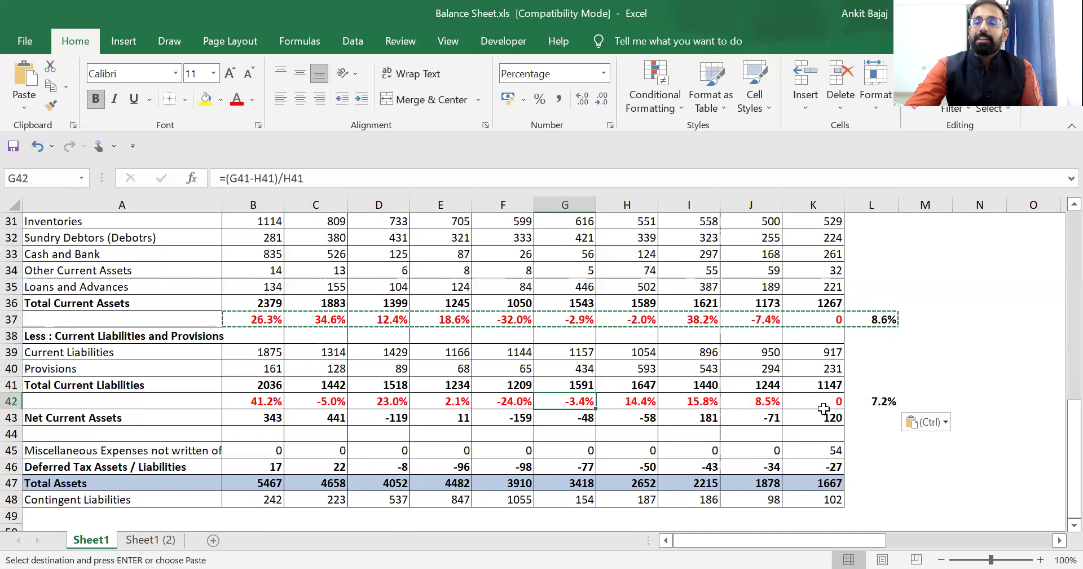
key("Right")
key("Right")
key("Right")
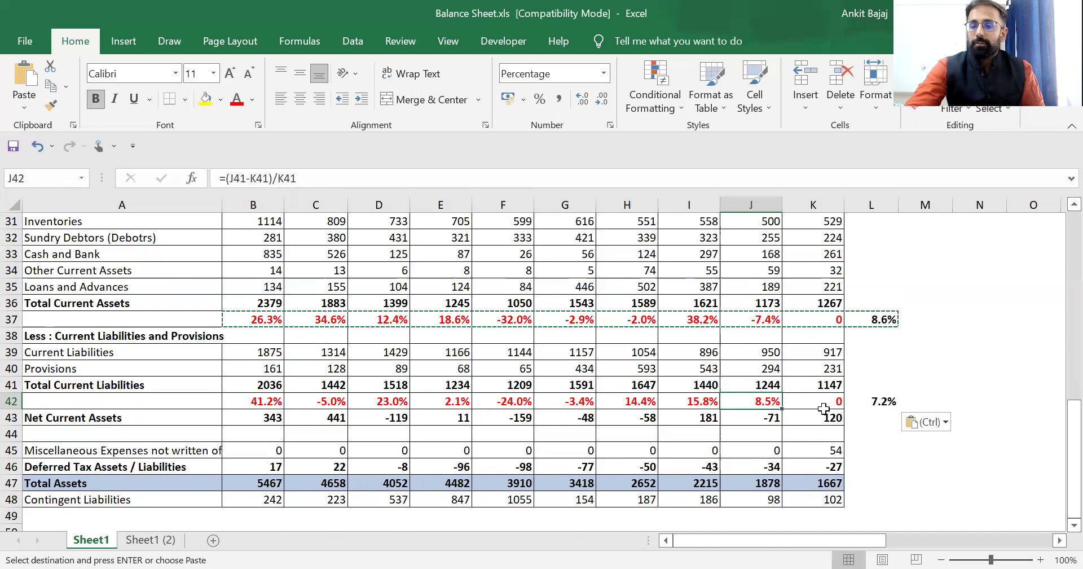
key("Right")
key("Right")
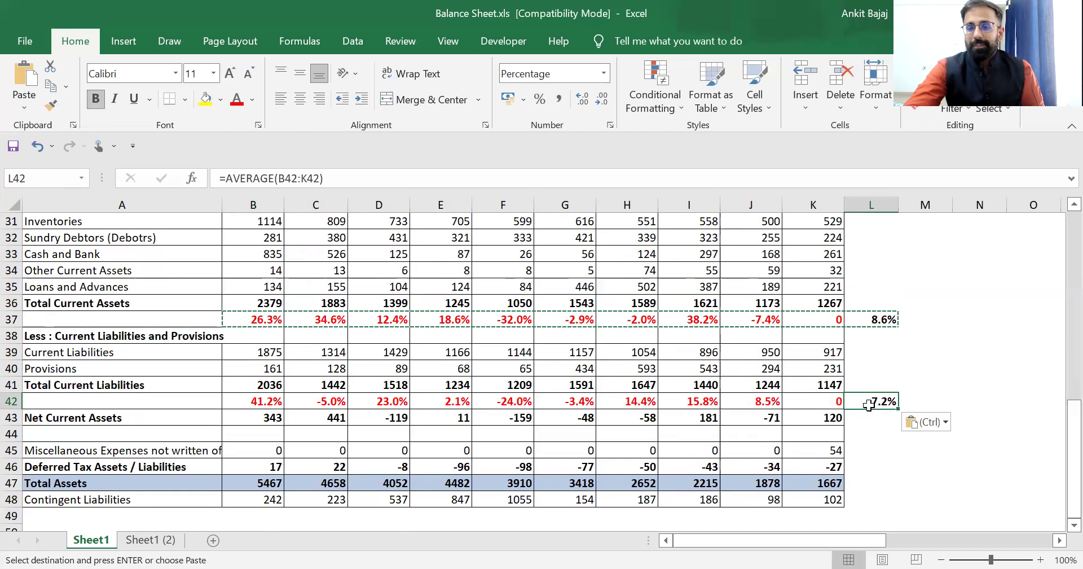
key("Up")
key("Up")
key("Up")
key("Up")
key("Up")
key("Up")
key("Up")
key("Up")
key("Up")
key("Up")
key("Up")
key("Up")
key("Up")
key("Up")
key("Up")
key("Up")
key("Up")
key("Up")
key("Up")
key("Up")
key("Up")
key("Up")
key("Up")
key("Up")
key("Up")
key("Up")
key("Up")
key("Up")
key("Up")
key("Up")
key("Up")
key("Up")
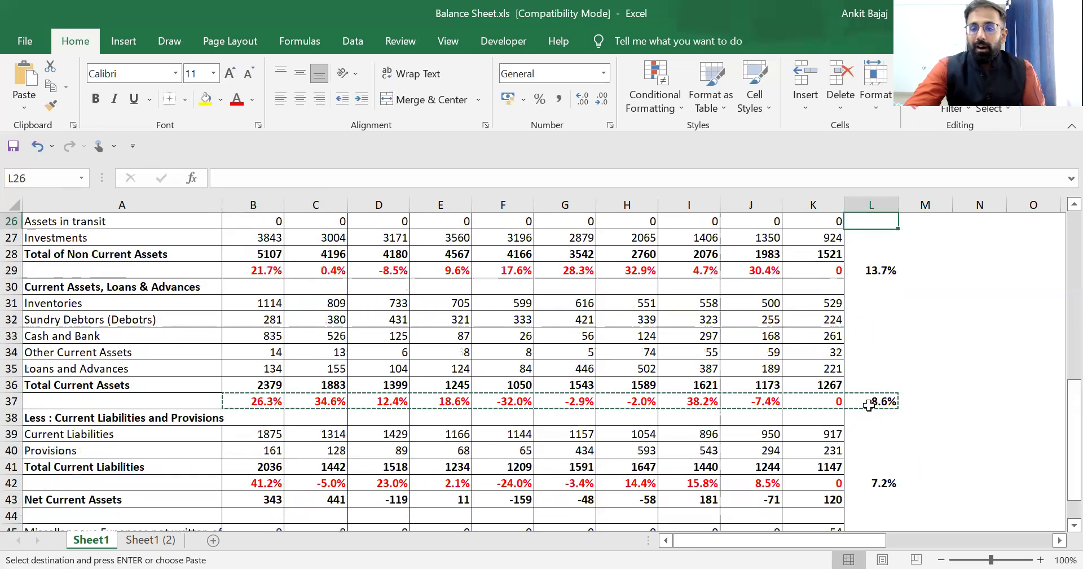
key("Left")
key("Left")
key("Left")
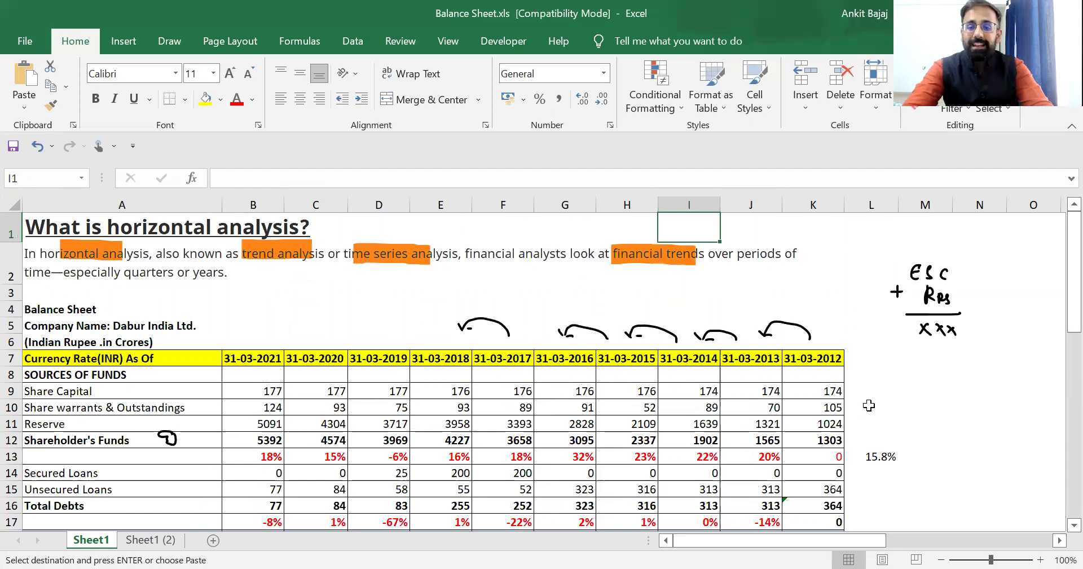
key("Down")
key("Down")
key("Down")
key("Down")
key("Down")
key("Down")
key("Right")
key("Down")
key("Down")
key("Down")
key("Down")
key("Down")
key("Down")
key("Down")
key("Down")
key("Down")
key("Down")
key("Down")
key("Down")
key("Down")
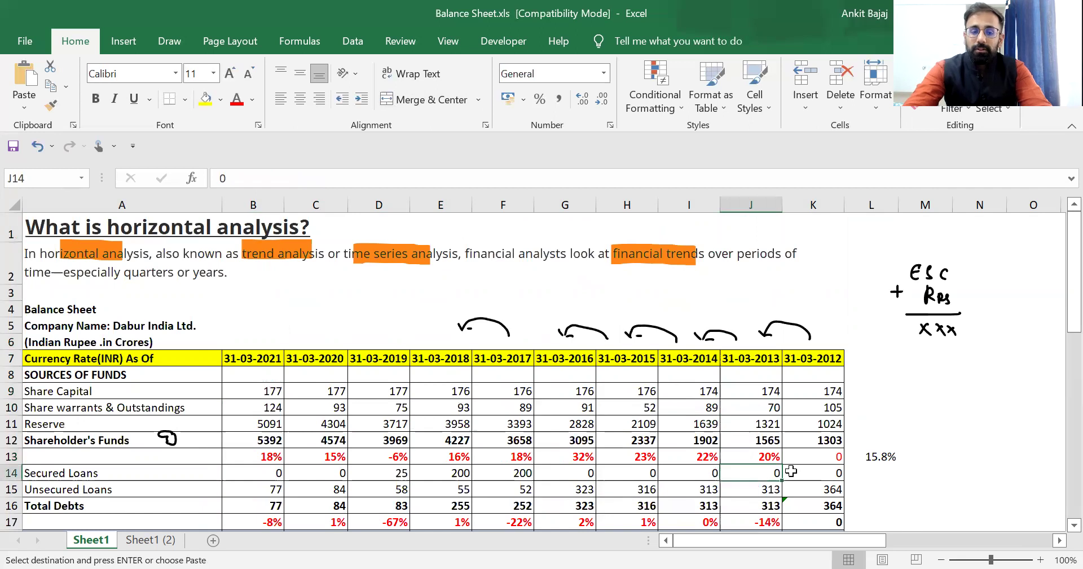
key("Up")
key("Up")
key("Up")
key("Up")
key("Down")
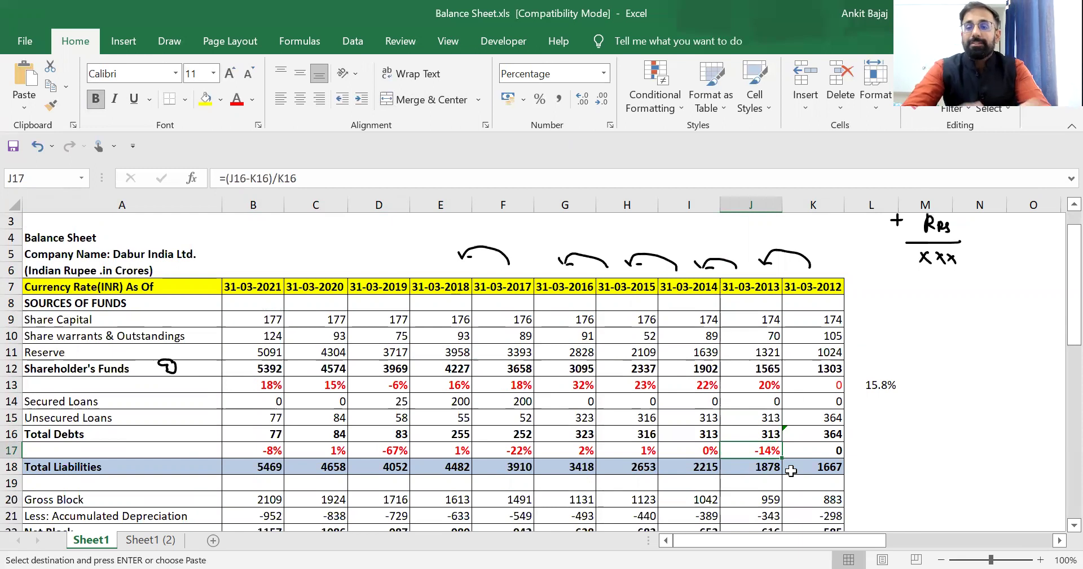
key("Down")
key("Down")
key("Down")
key("Down")
key("Down")
key("Down")
key("Down")
key("Down")
key("Down")
key("Down")
key("Down")
key("Down")
key("Down")
key("Down")
key("Down")
key("Down")
key("Down")
key("Down")
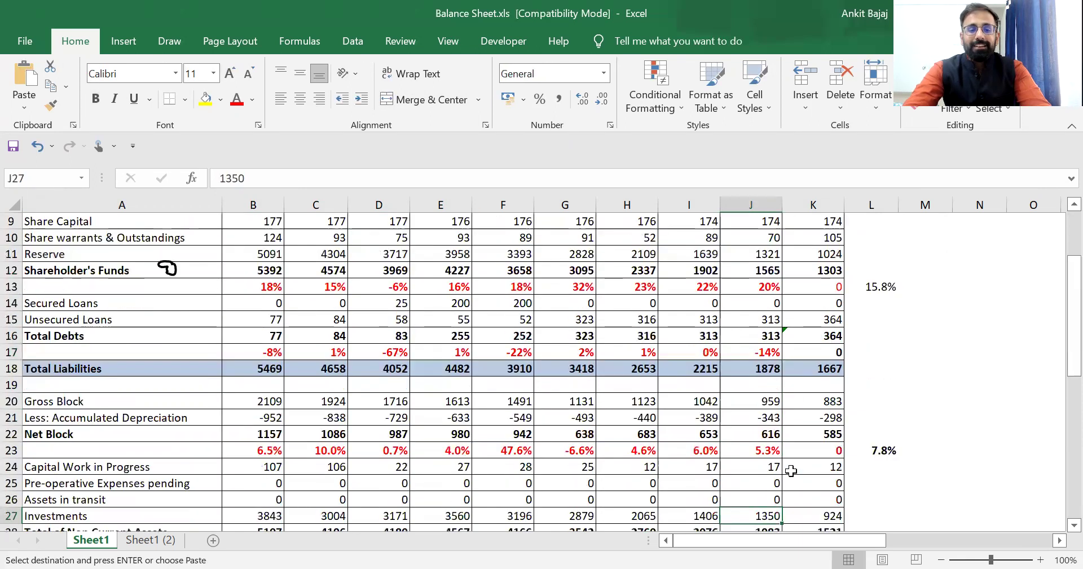
key("Down")
key("Down")
key("Down")
key("Down")
key("Down")
key("Down")
key("Down")
key("Down")
key("Down")
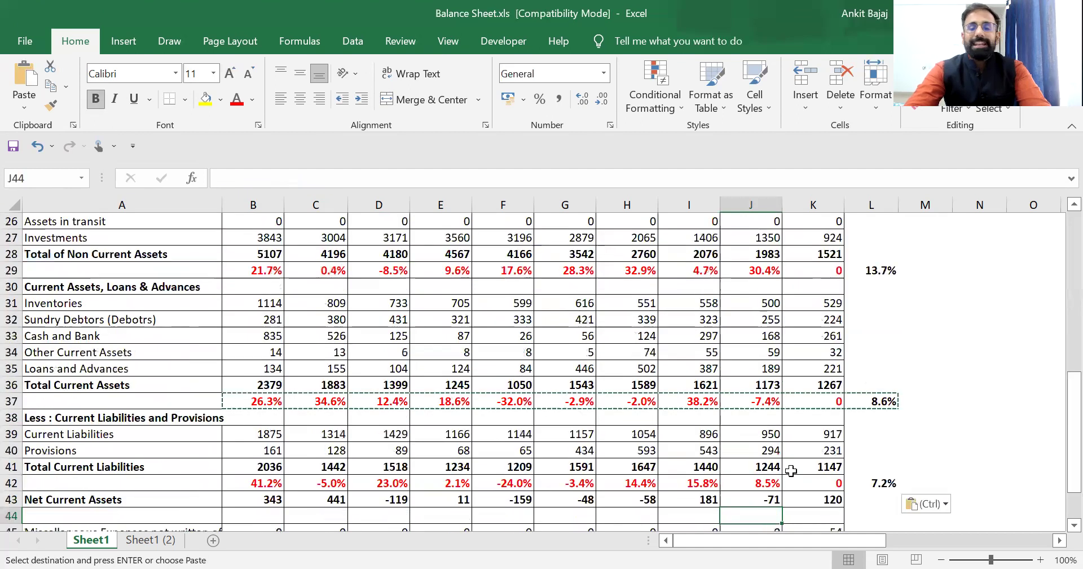
key("Down")
key("Down")
key("Down")
key("Down")
key("Down")
key("Down")
key("Down")
key("Down")
key("Down")
key("Down")
key("Down")
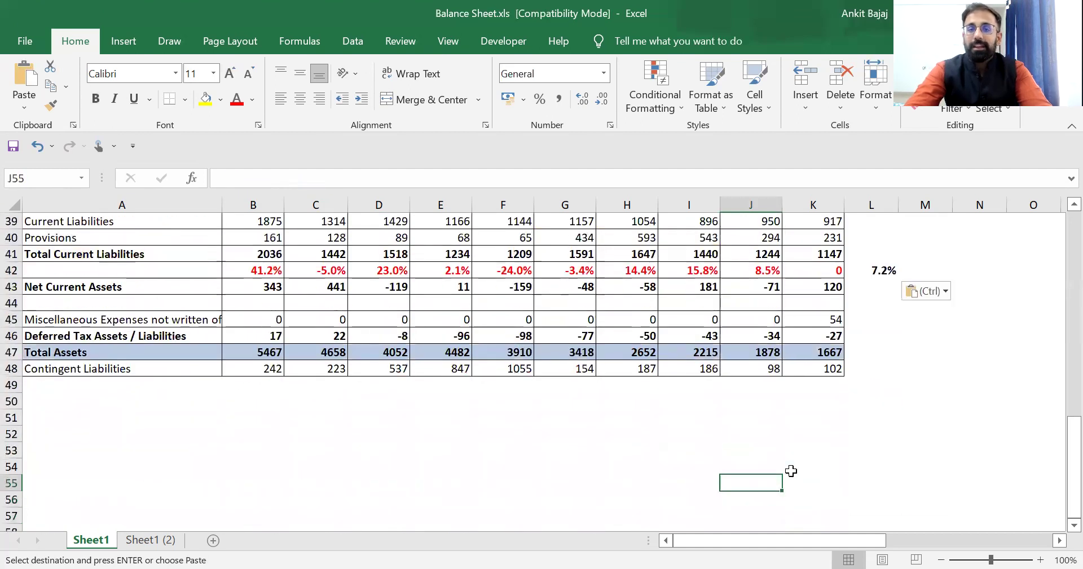
key("Up")
key("Up")
key("Up")
key("Up")
key("Up")
key("Up")
key("Up")
key("Up")
key("Up")
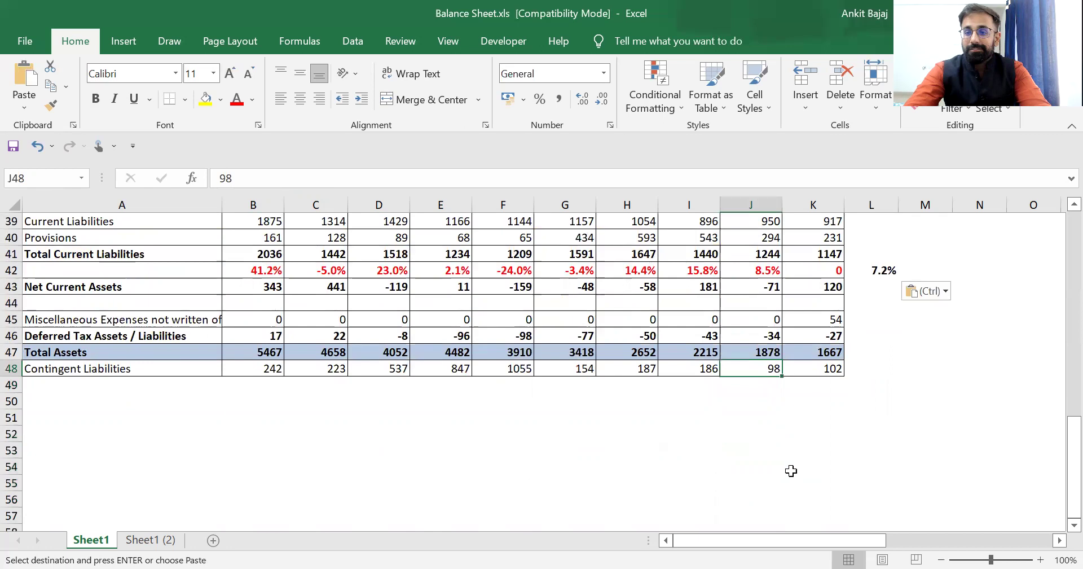
key("Up")
key("Up")
key("Up")
key("Up")
key("Up")
key("Up")
key("Up")
key("Up")
key("Up")
key("Up")
key("Up")
key("Up")
key("Up")
key("Up")
key("Up")
key("Up")
key("Up")
key("Up")
key("Up")
key("Up")
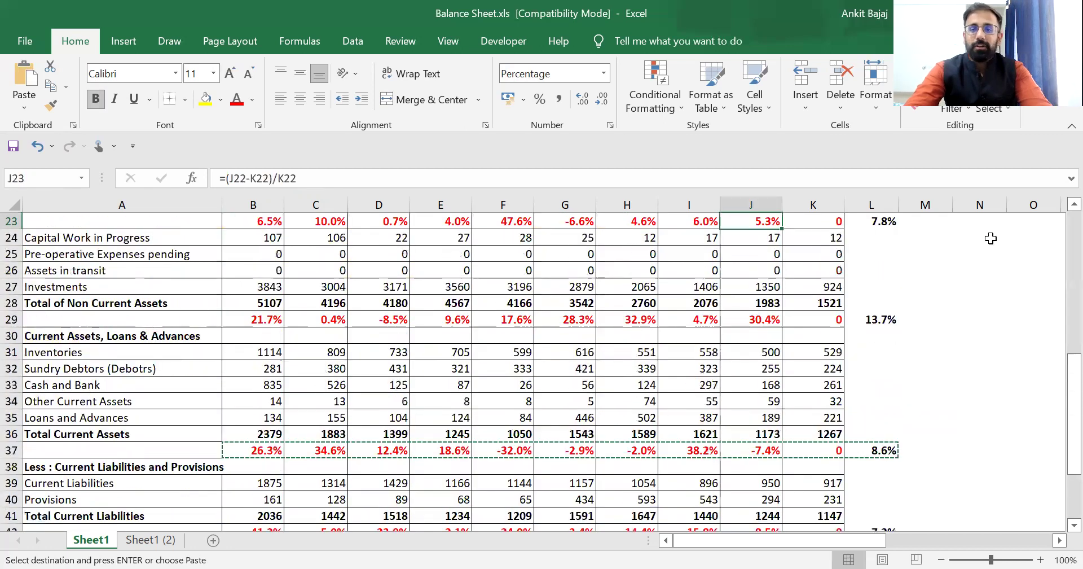